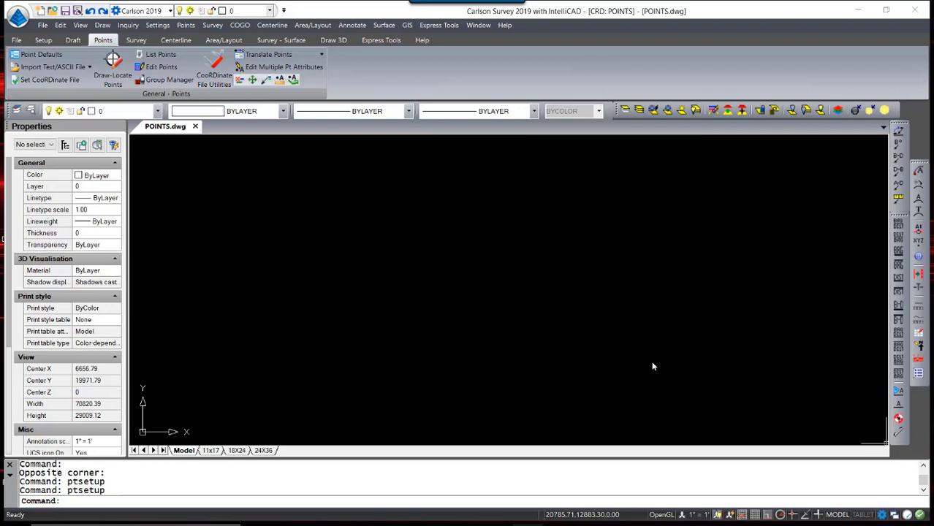
- Open the point defaults, try attribute layouts 4 and 6, and set the Attribute Layout ID to 1
click(42, 55)
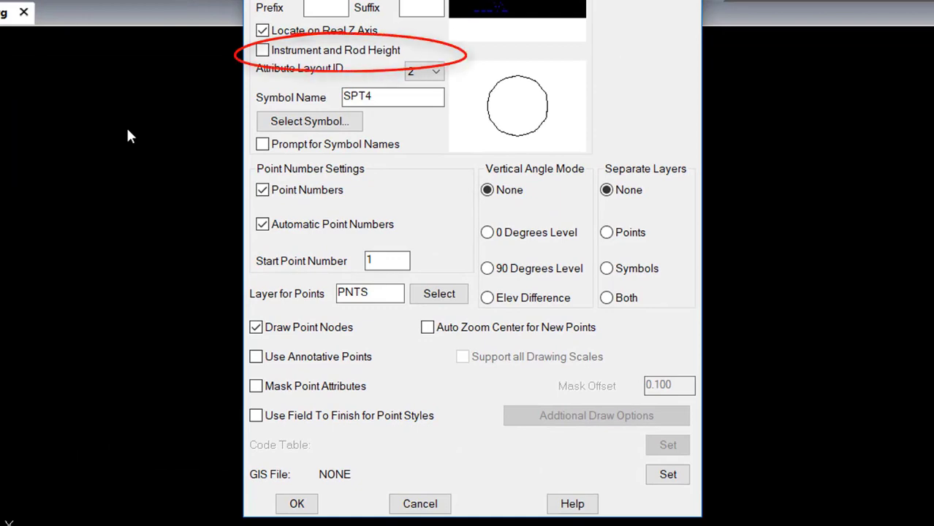
click(434, 73)
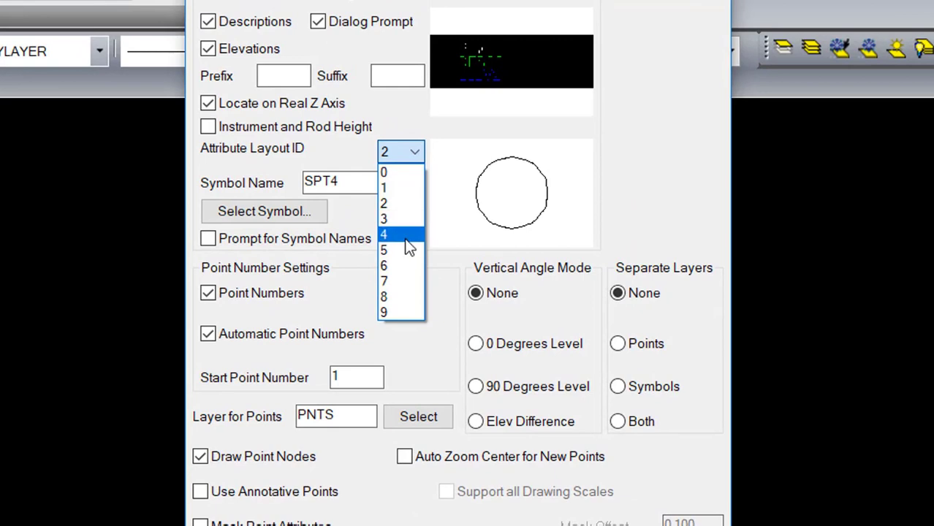
click(404, 238)
click(406, 154)
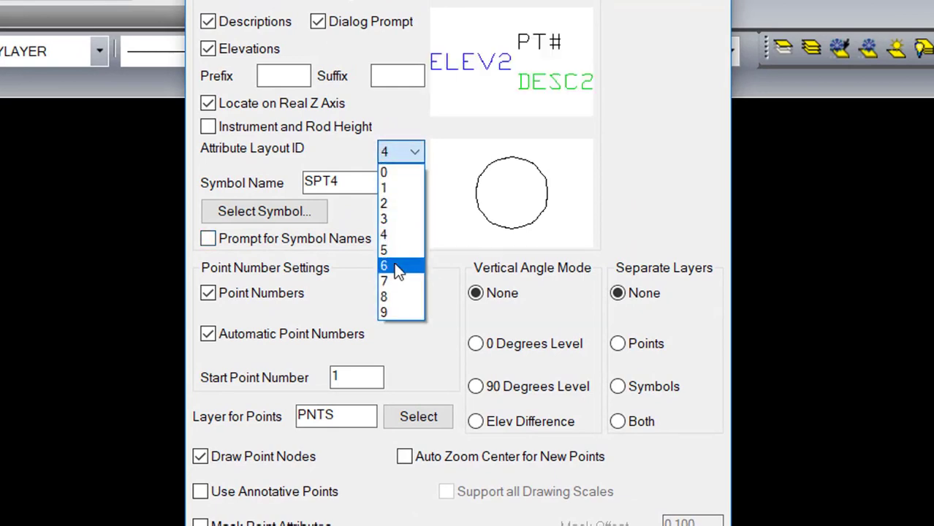
click(393, 265)
click(416, 154)
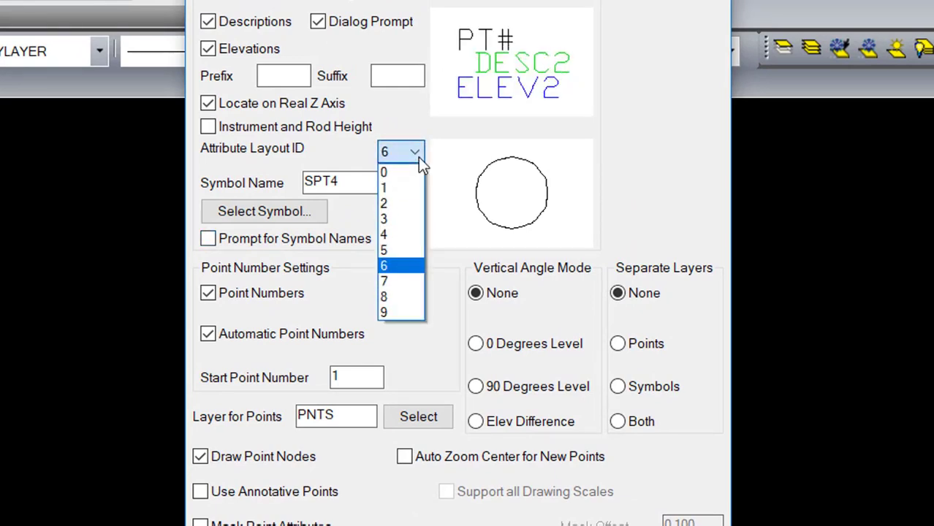
click(412, 185)
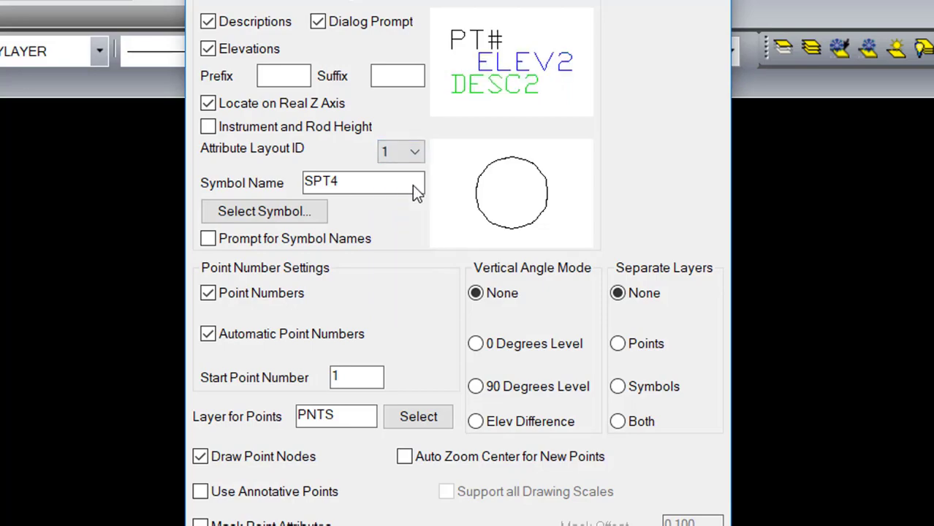
- Choose SPT4 from the Points symbol category as the point symbol and turn off Prompt for Symbol Names
click(271, 219)
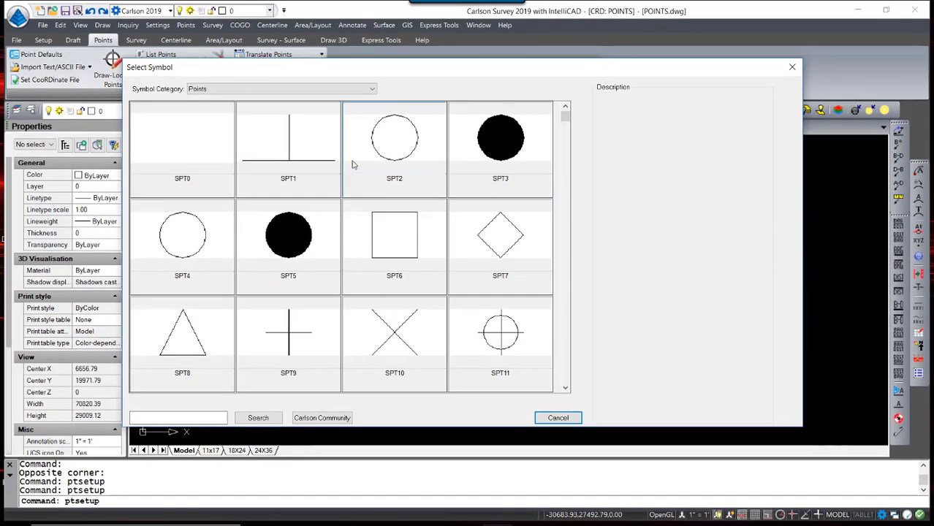
click(372, 89)
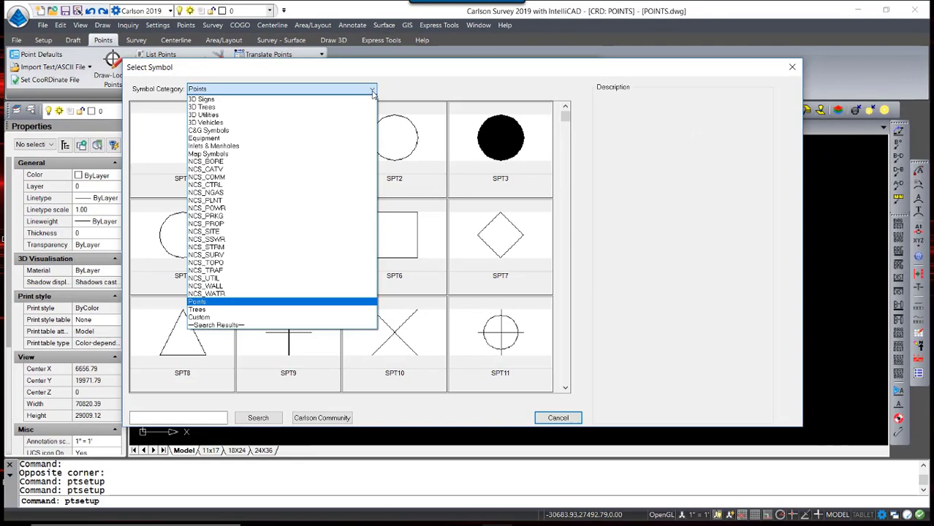
click(372, 91)
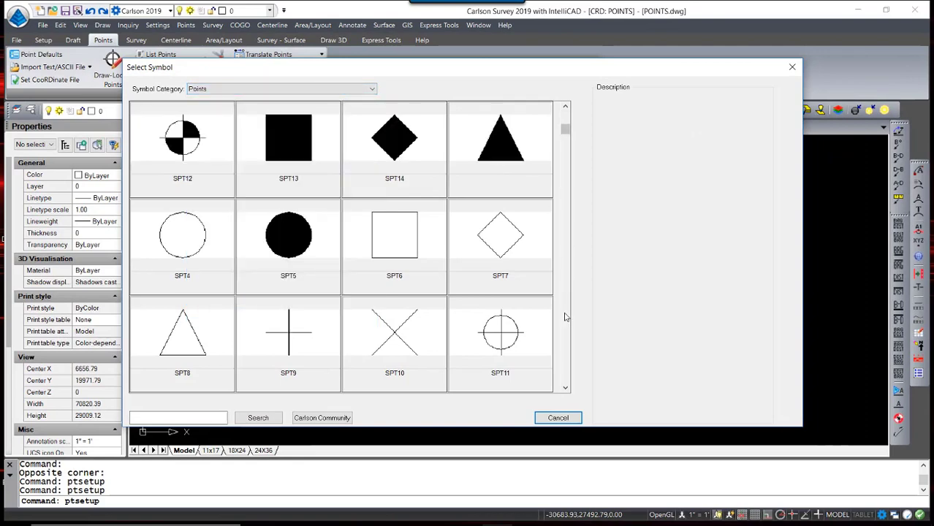
double_click(187, 244)
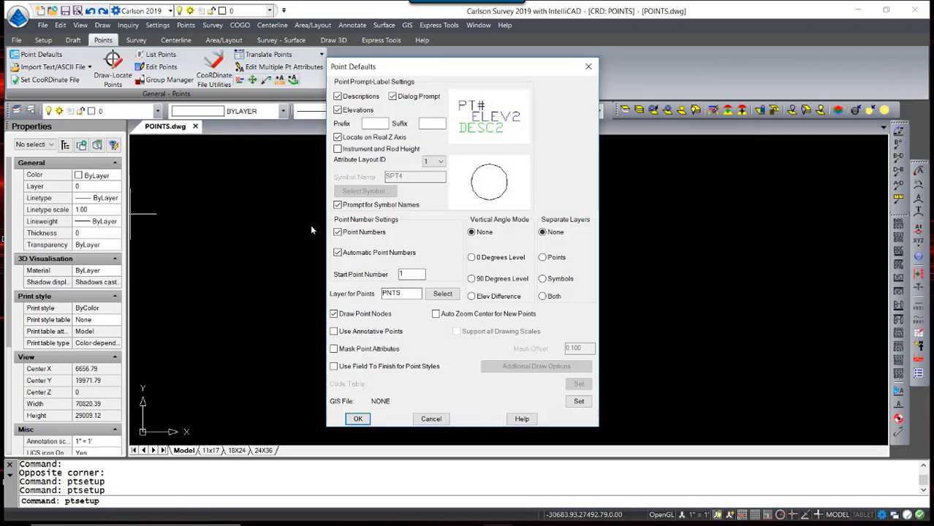
key(space)
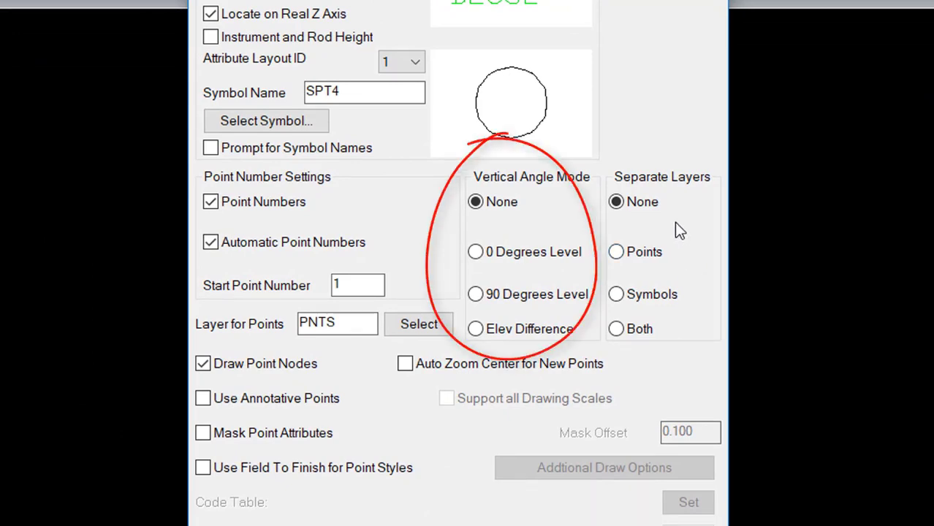
- Try the Symbols and Both options for Separate Layers and return the setting to None
click(616, 294)
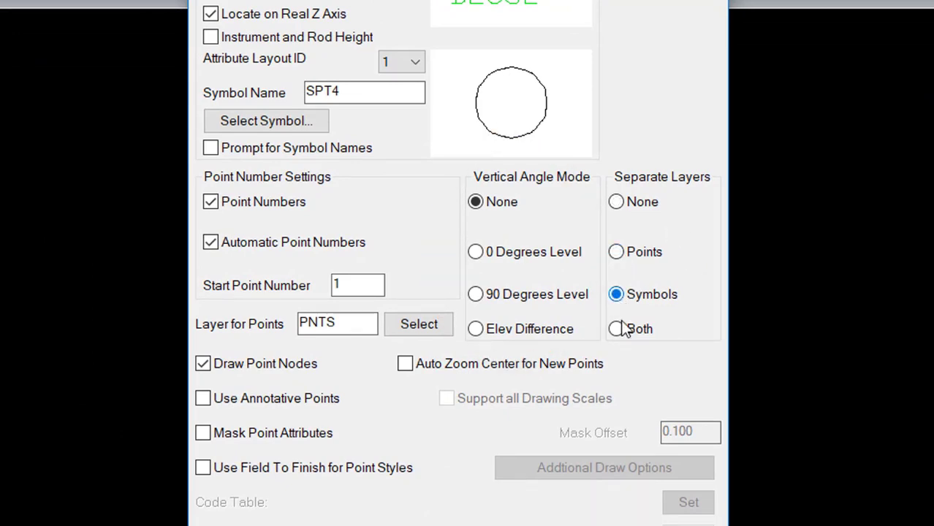
click(617, 328)
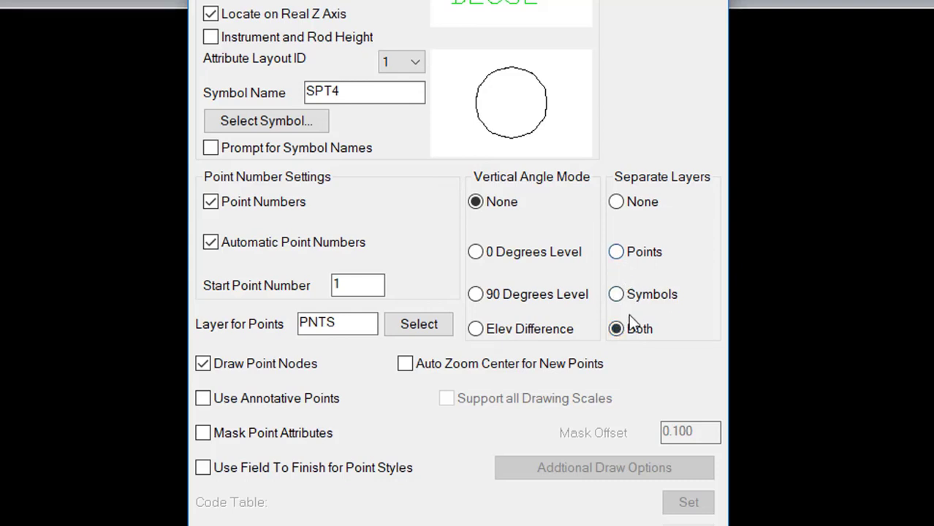
click(621, 211)
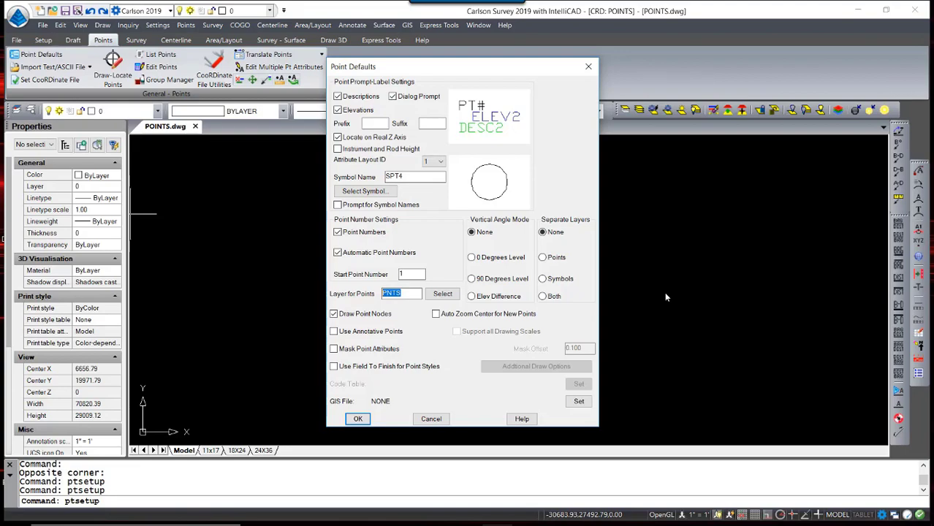
- Try toggling Draw Point Nodes and Use Annotative Points, returning nodes to on and annotative points to off
click(342, 333)
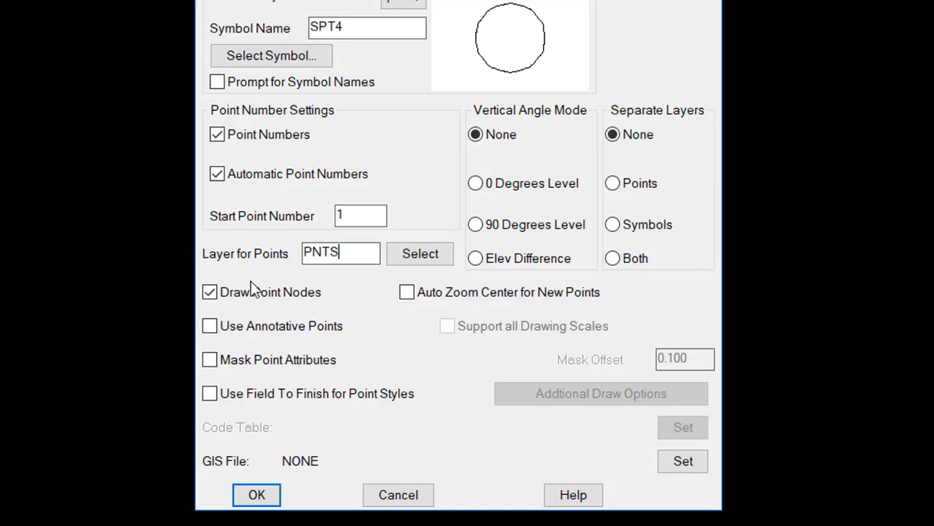
click(212, 295)
key(space)
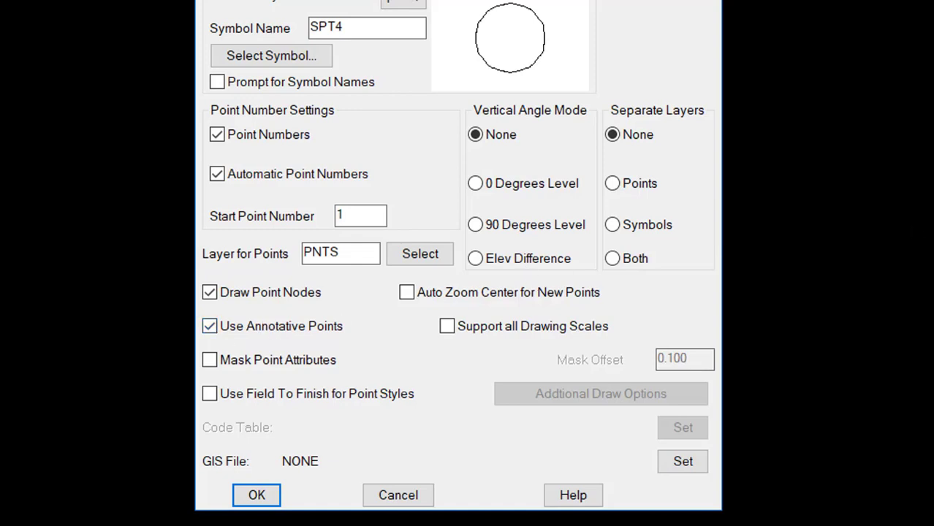
click(210, 326)
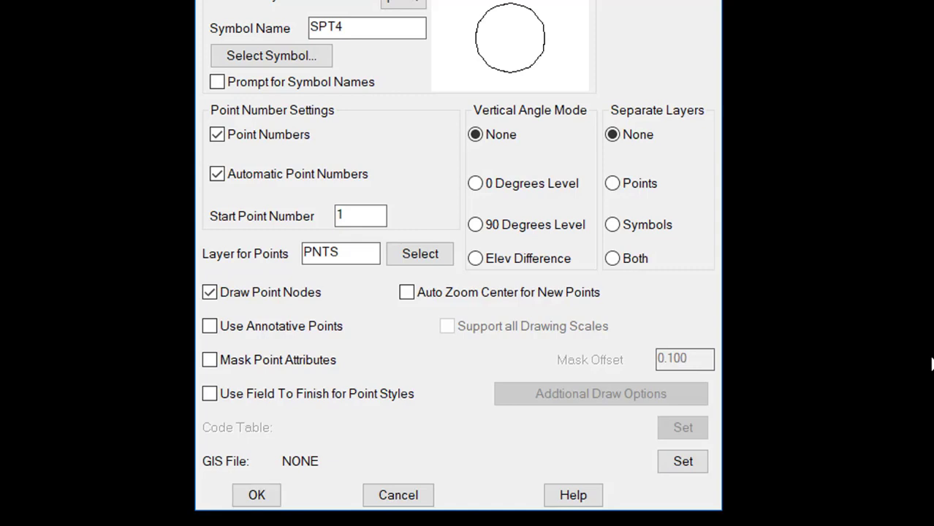
- Toggle Use Field To Finish for Point Styles on and back off, and accept the point defaults
click(209, 396)
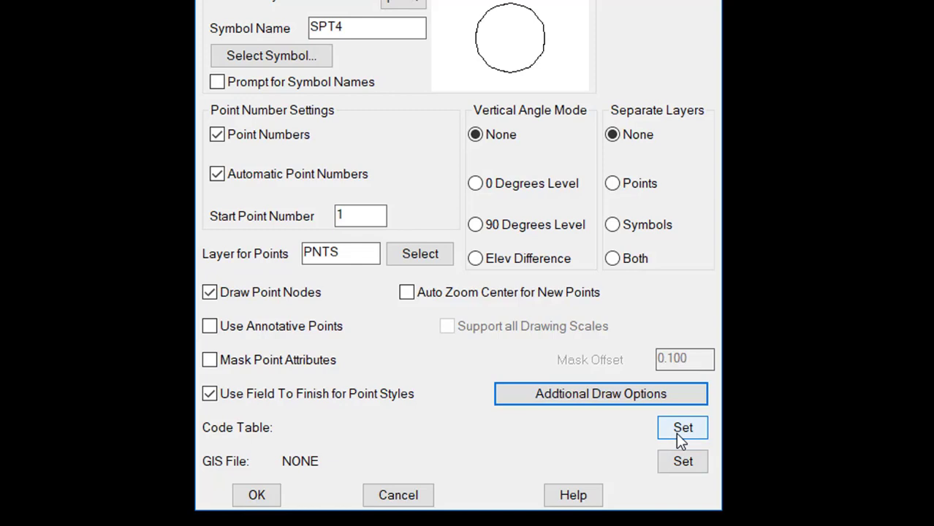
key(alt+u)
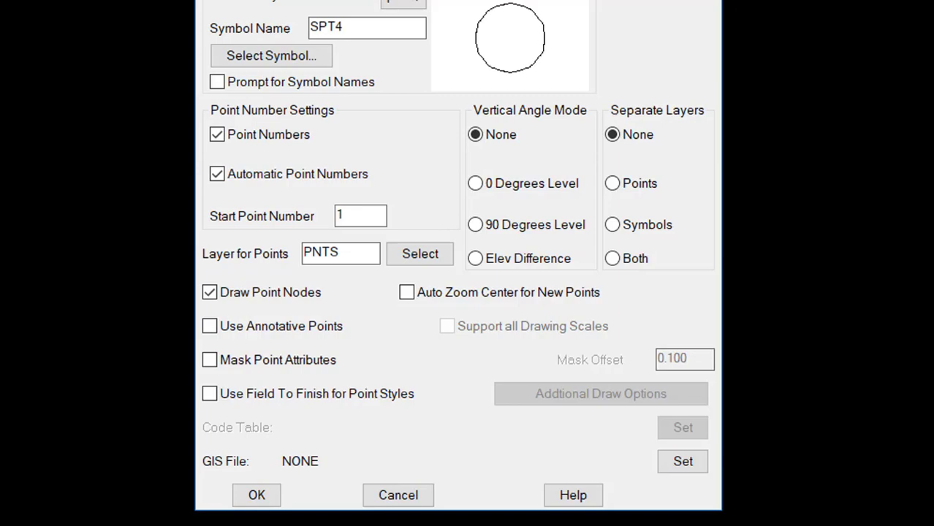
click(263, 499)
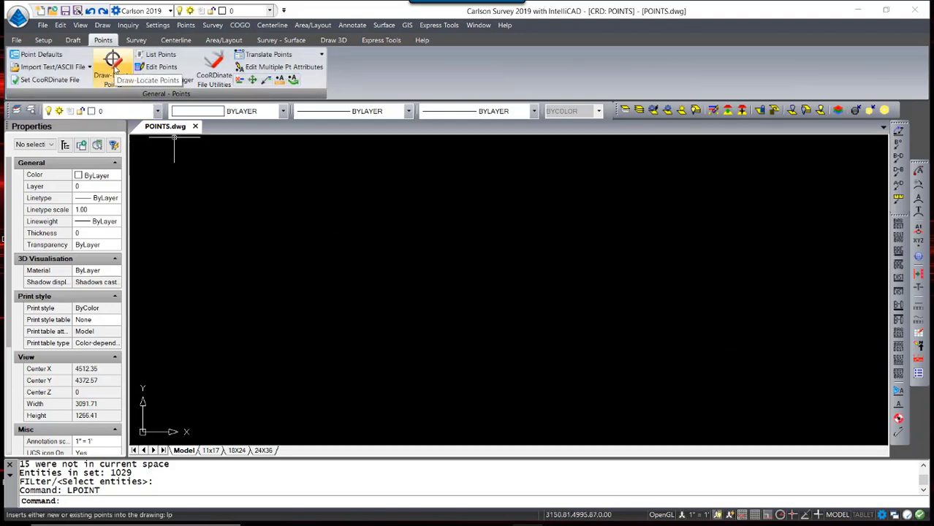
- Draw all points from the coordinate file on layer PNTS, with Locate Within at Any and Duplicates at Erase and Redraw, and inspect their labels
click(113, 66)
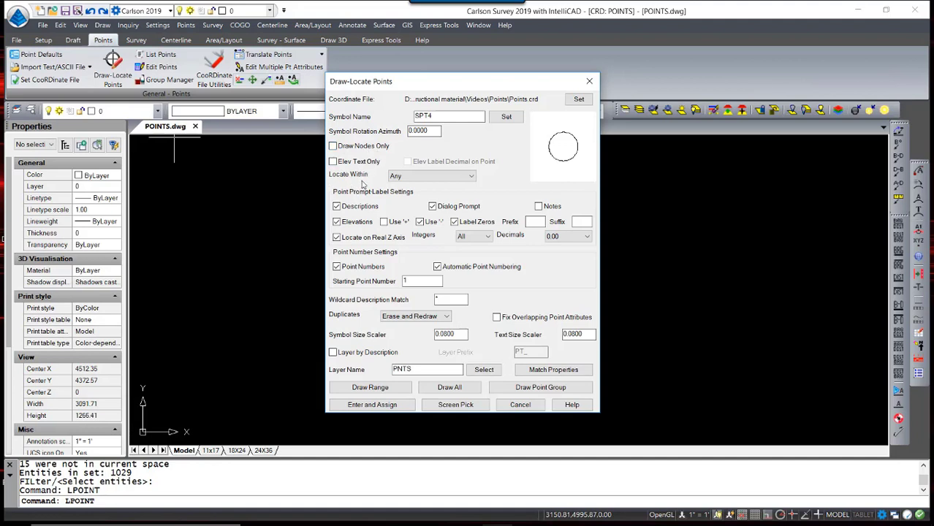
click(458, 177)
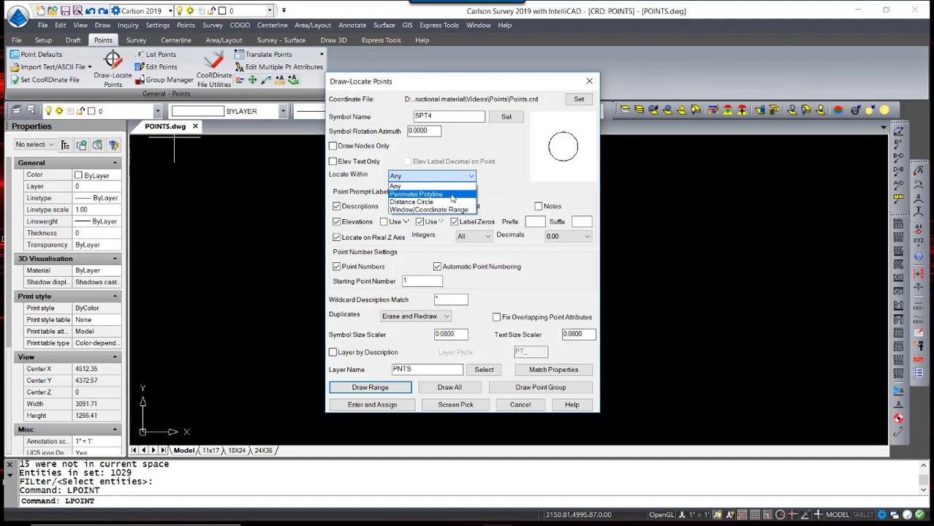
click(377, 182)
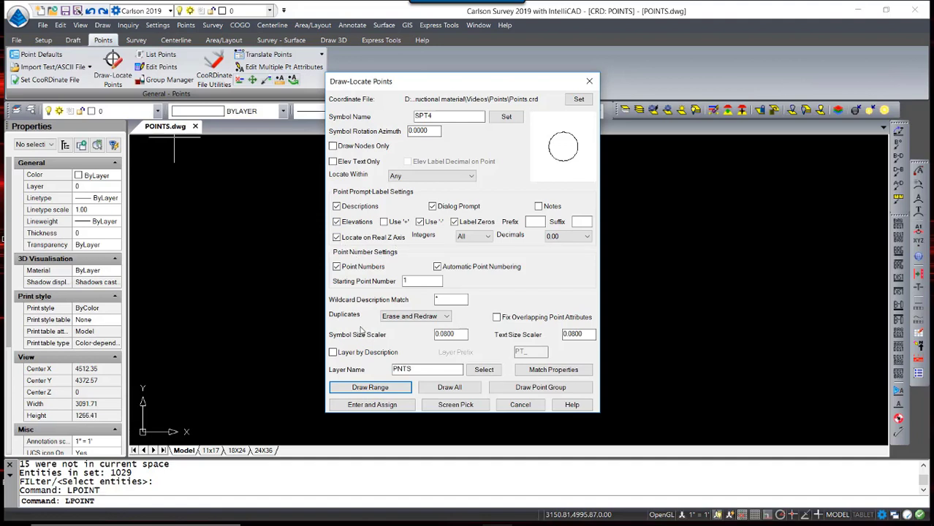
click(447, 316)
click(447, 319)
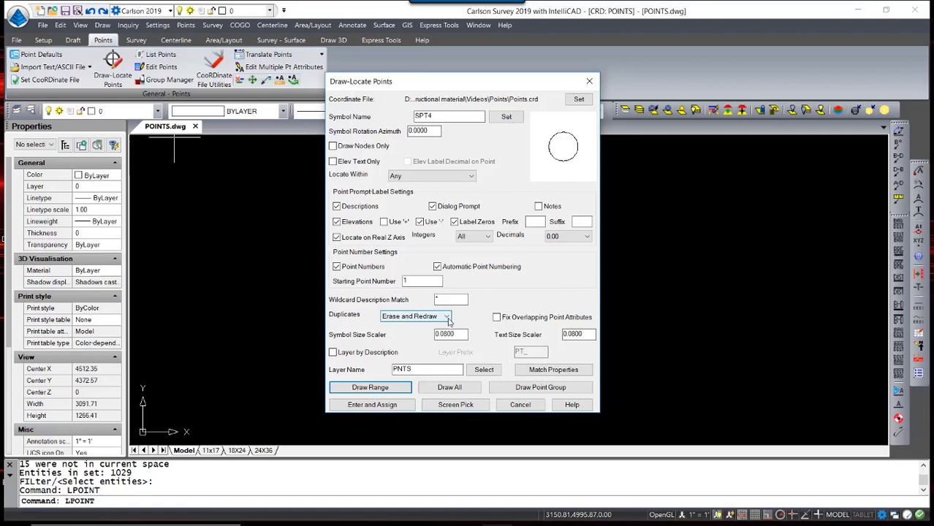
click(449, 387)
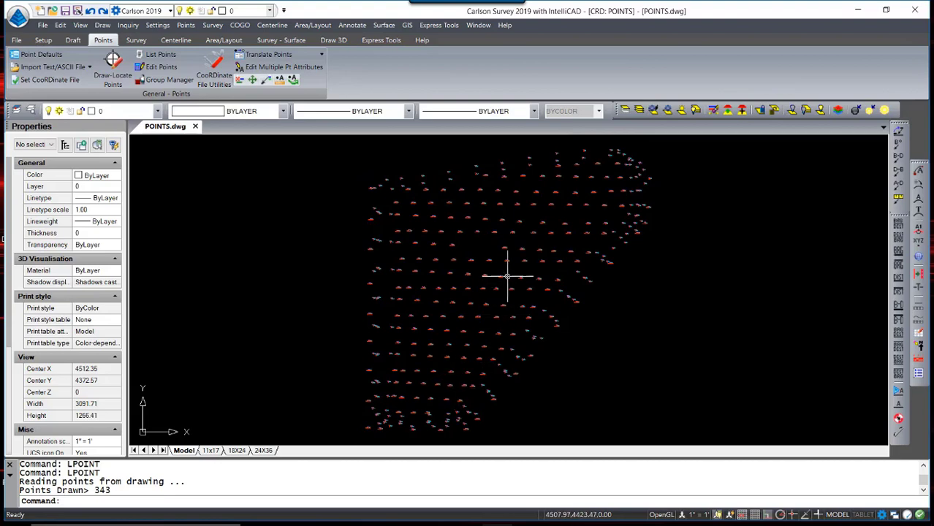
scroll(506, 275, up, 8)
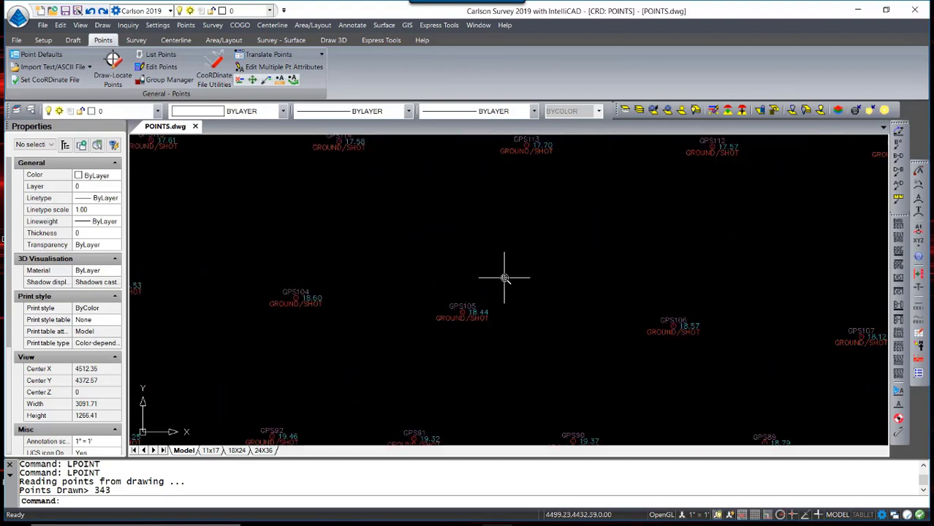
scroll(504, 277, down, 8)
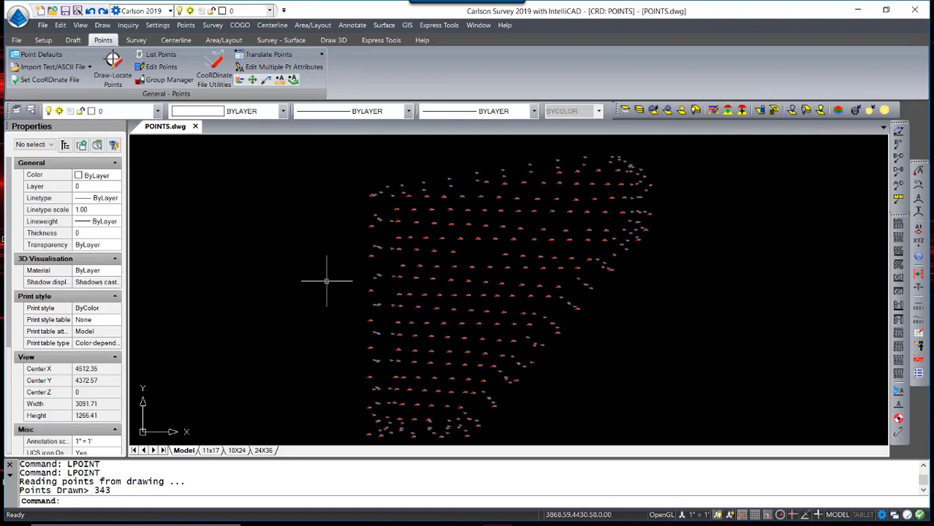
- Load all the drawn points into the 3D drawing viewer
click(81, 25)
mouse_move(117, 107)
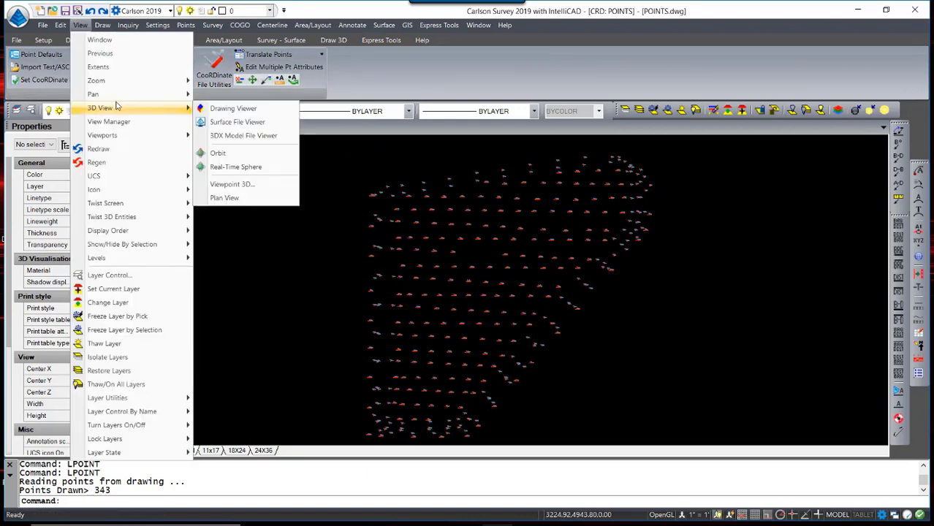
click(231, 114)
scroll(256, 205, down, 2)
click(280, 369)
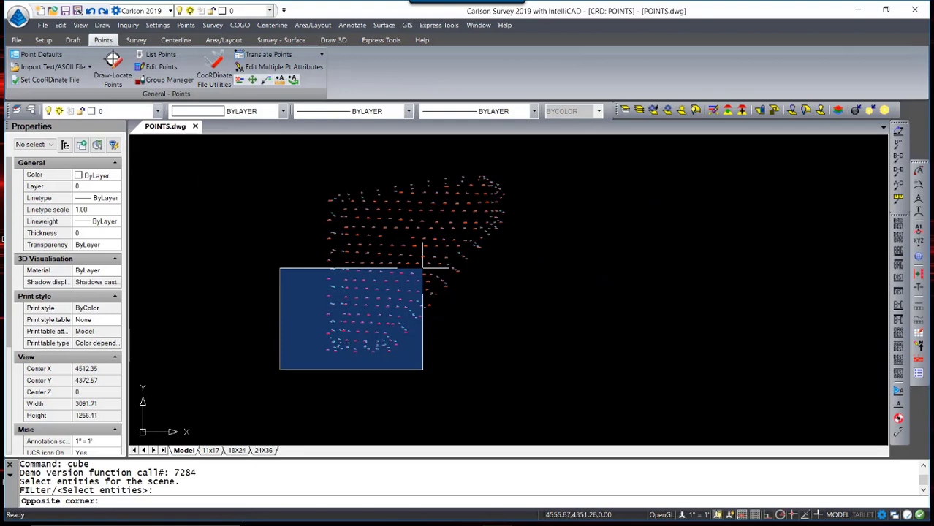
click(544, 139)
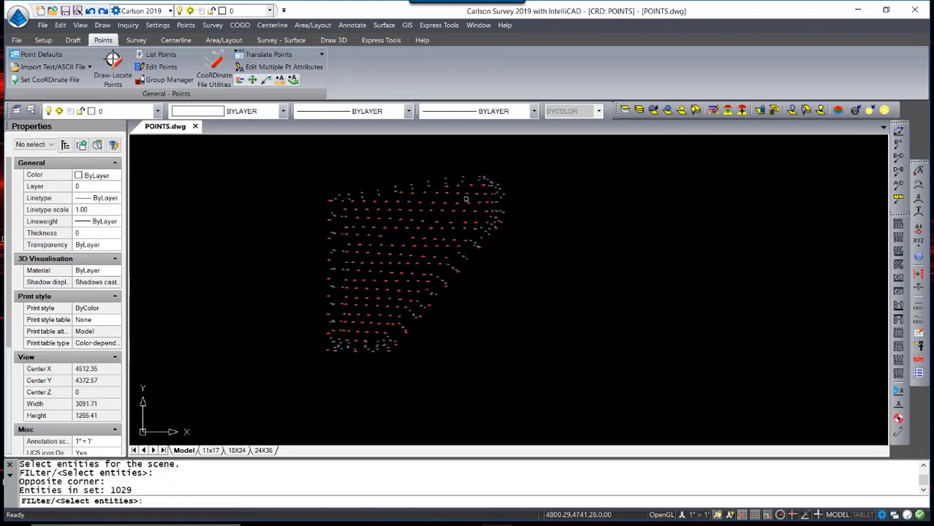
key(Return)
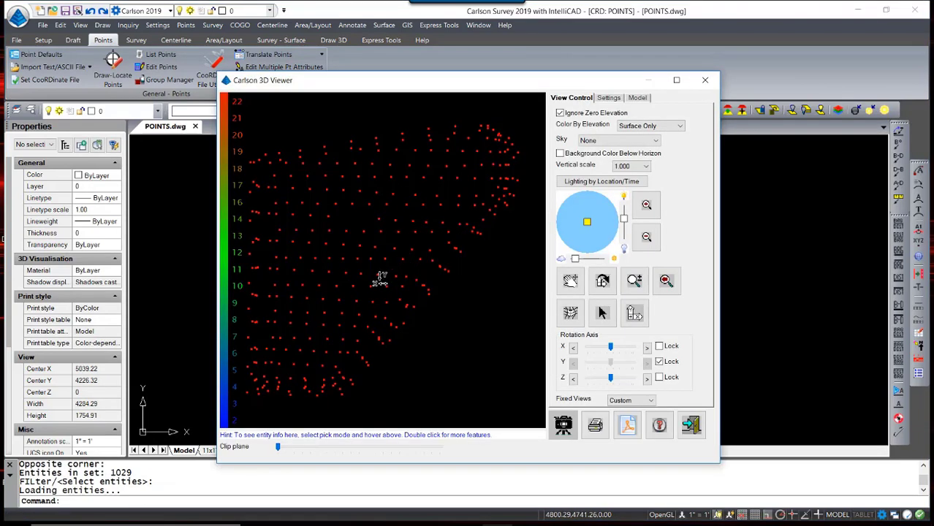
- Examine the points' relief in 3D from several angles with the vertical scale set to 5, and close the viewer
drag(379, 280, 328, 212)
click(646, 167)
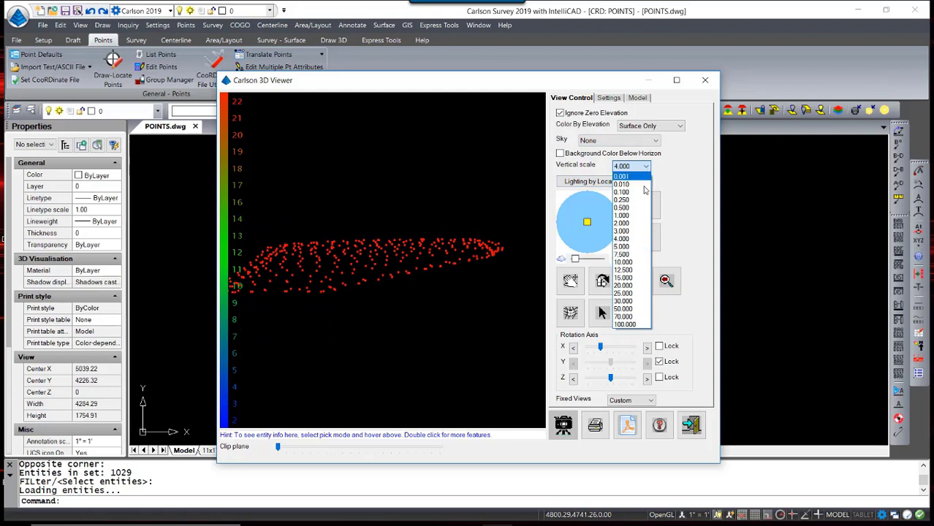
click(629, 248)
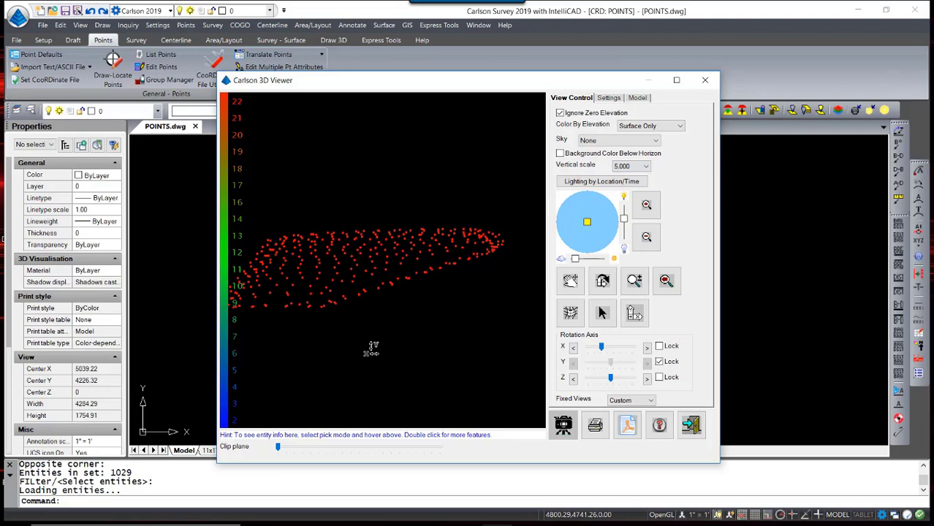
drag(512, 319, 407, 353)
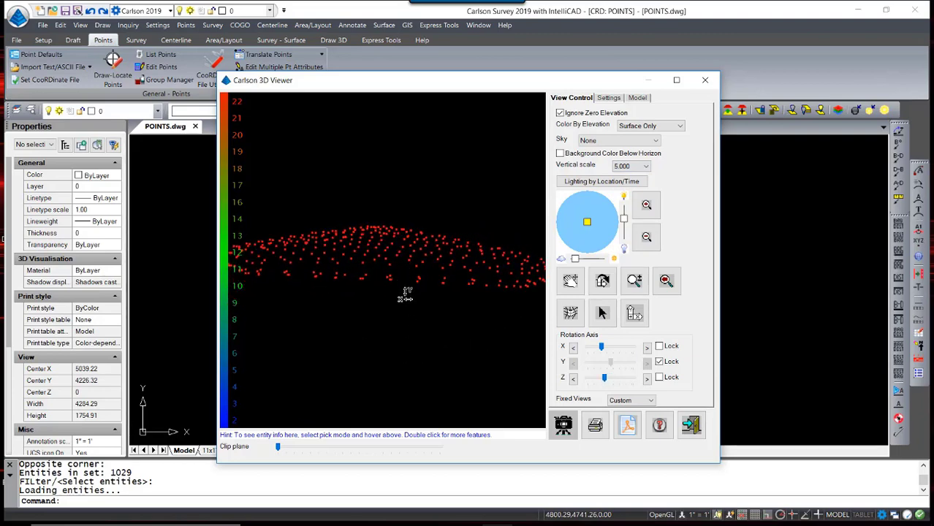
key(Escape)
- Draw the EDM point group from the coordinate file on layer PNTS-EDM
click(113, 77)
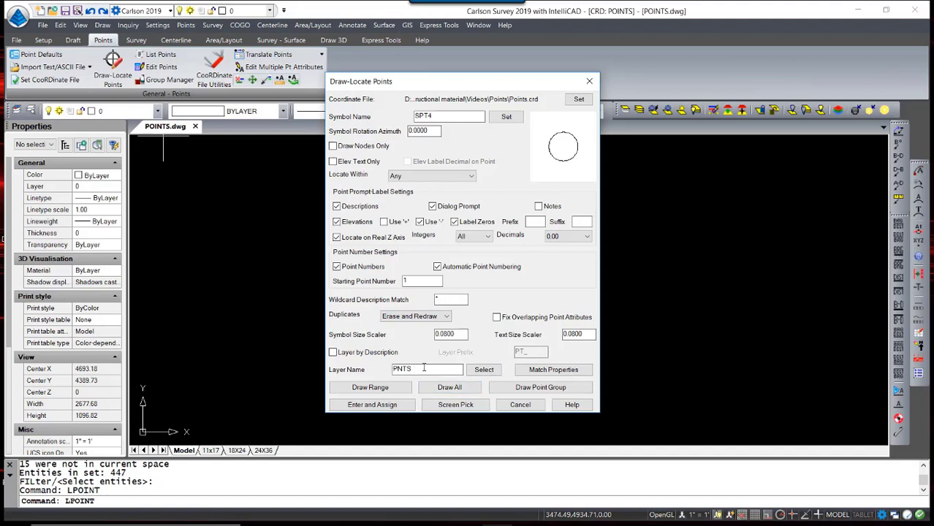
click(421, 369)
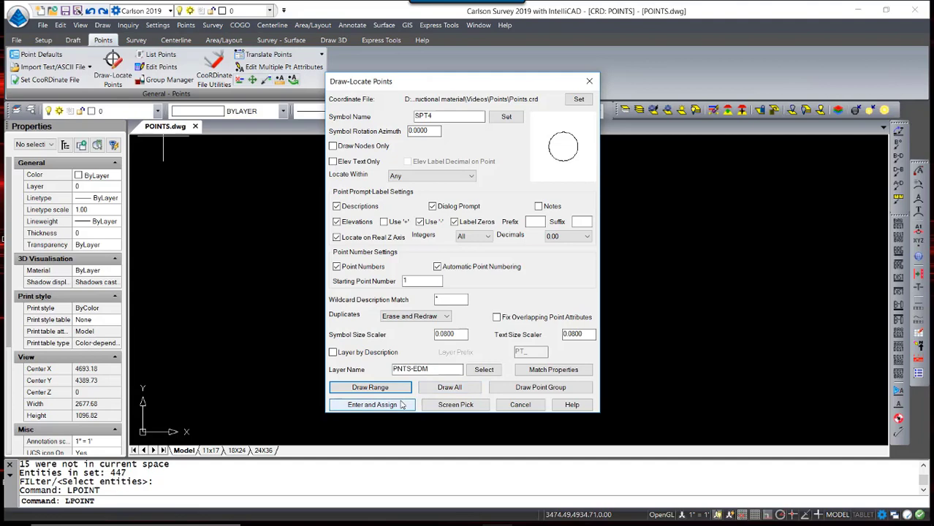
click(521, 392)
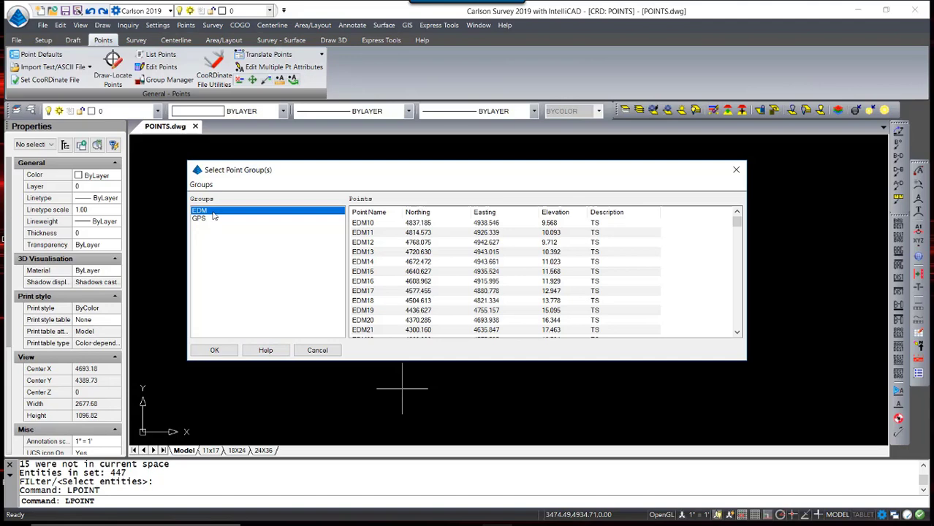
click(214, 350)
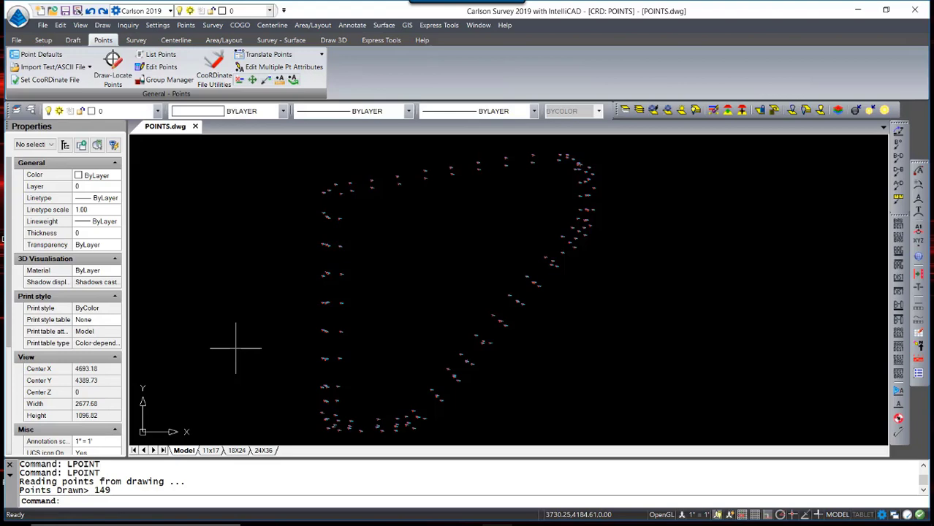
- Draw the GPS point group from the coordinate file on layer PNTS-GPS
key(Return)
drag(414, 369, 436, 369)
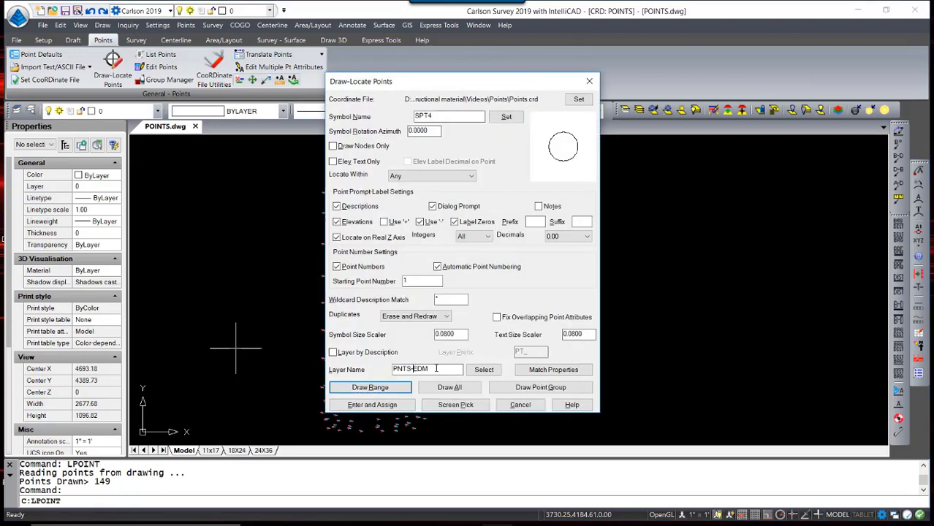
text(GPS)
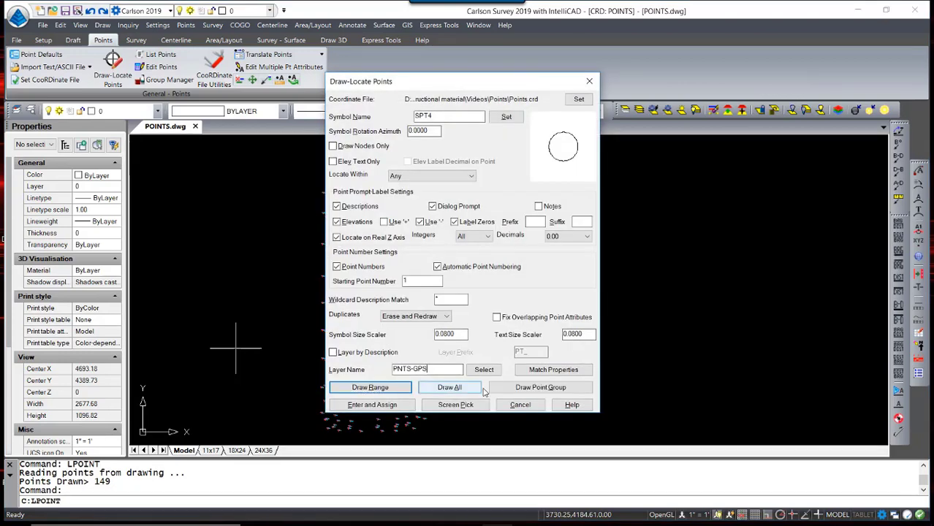
click(523, 388)
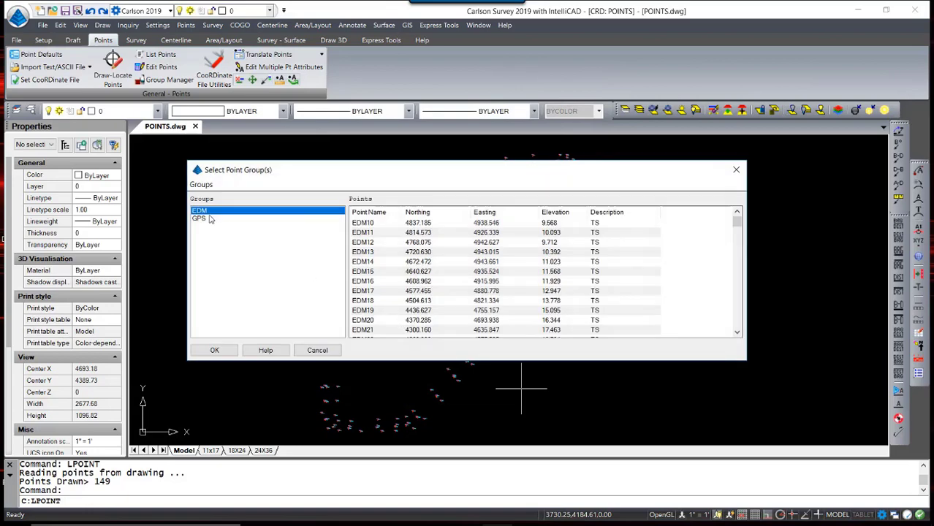
click(207, 219)
click(230, 350)
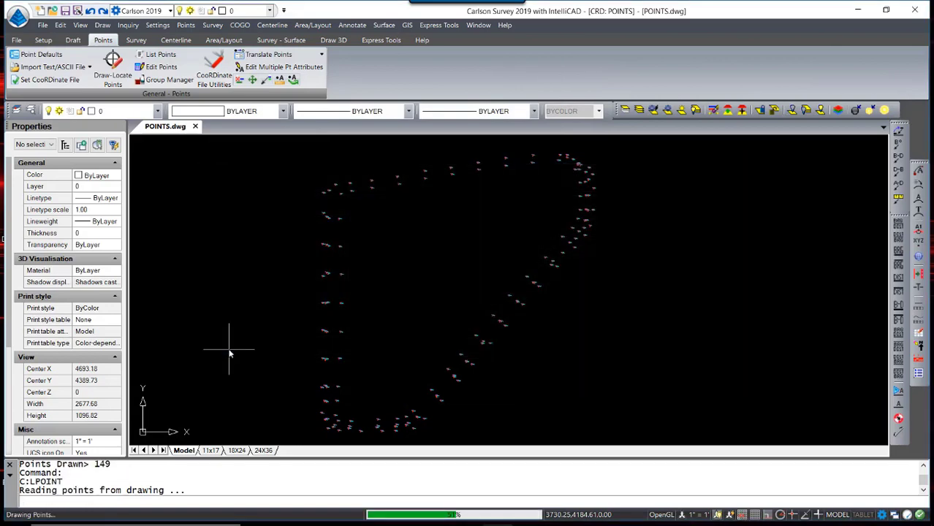
- Freeze the PNTS-EDM layer in the layer settings and close them
text(LA)
key(Return)
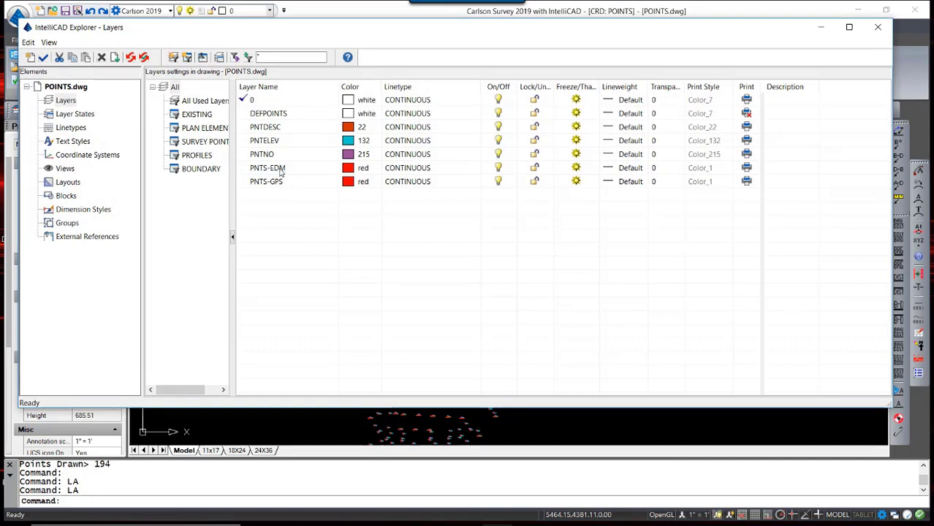
click(281, 172)
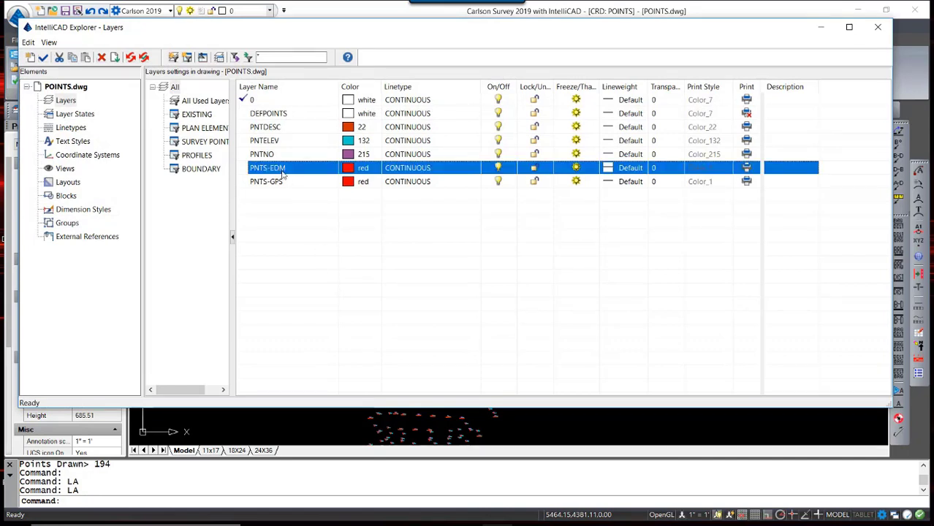
click(577, 168)
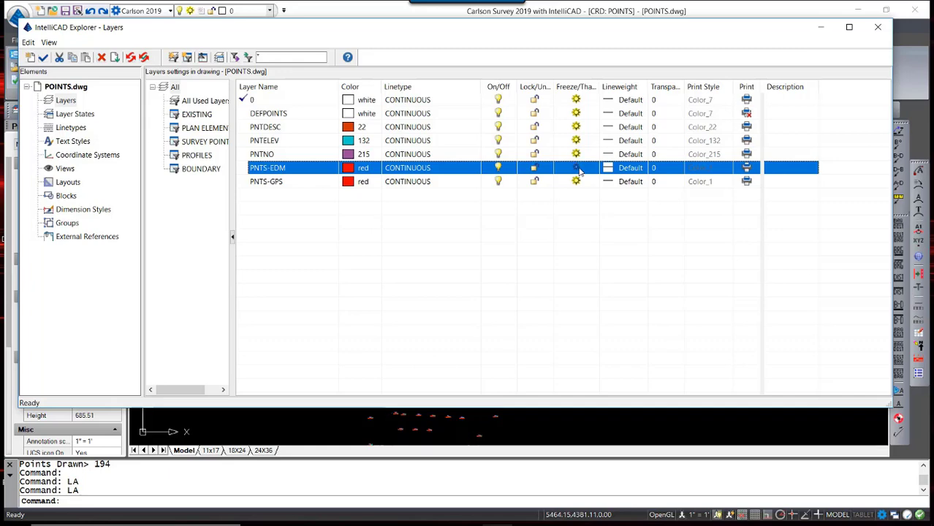
click(877, 27)
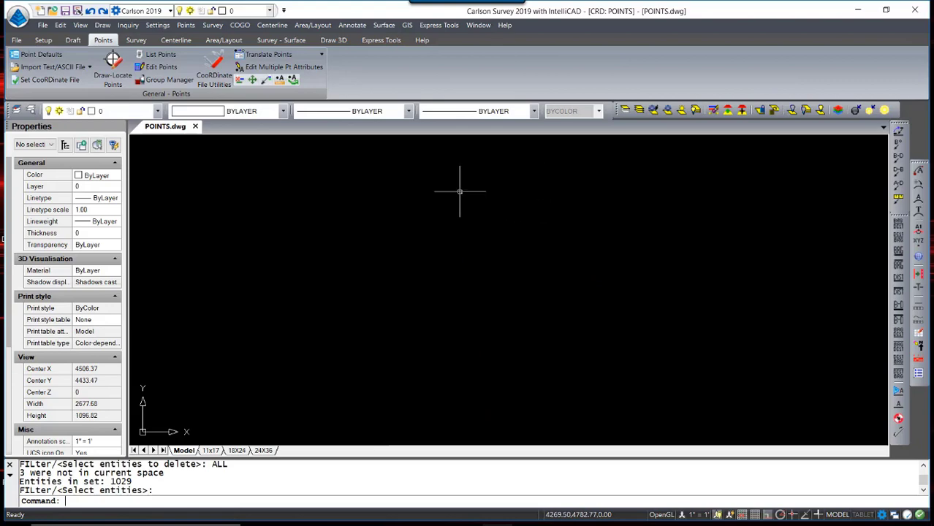
- Insert the EDM group's points into the drawing with the Point Group Manager
click(168, 81)
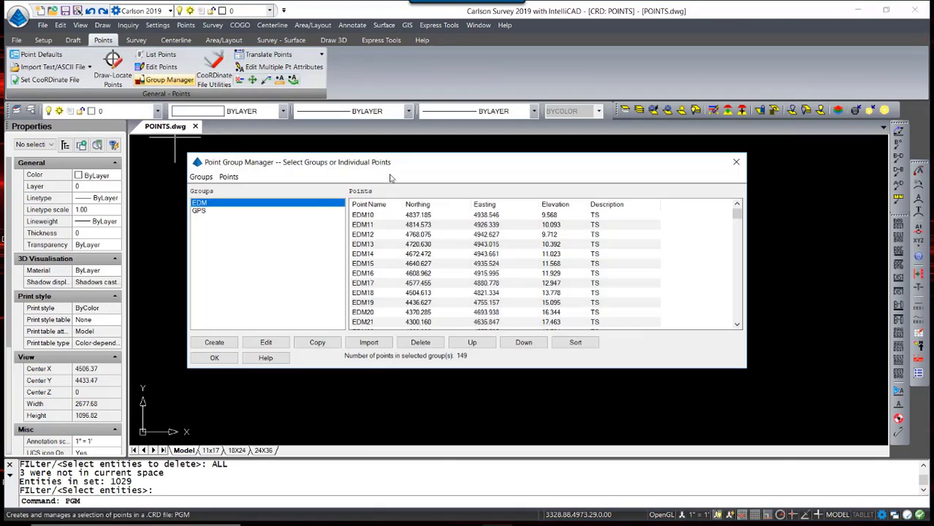
drag(408, 173, 439, 148)
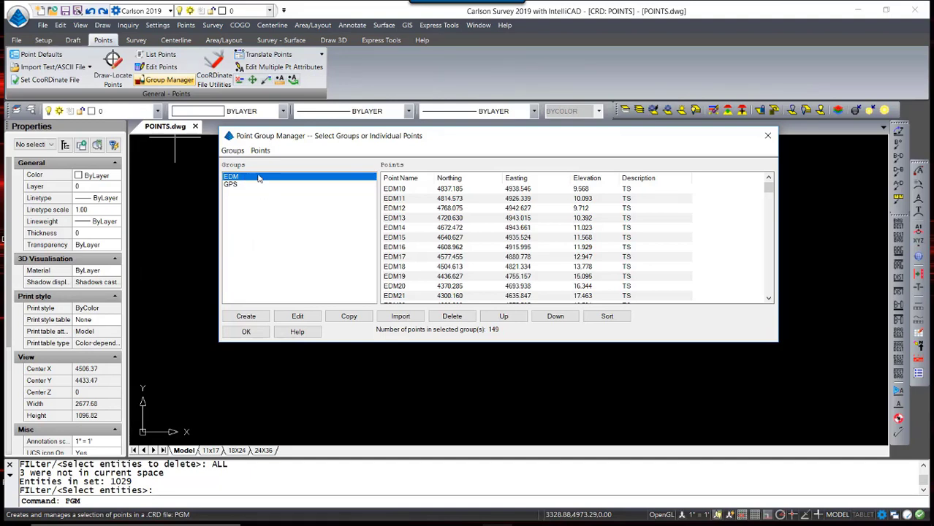
click(260, 150)
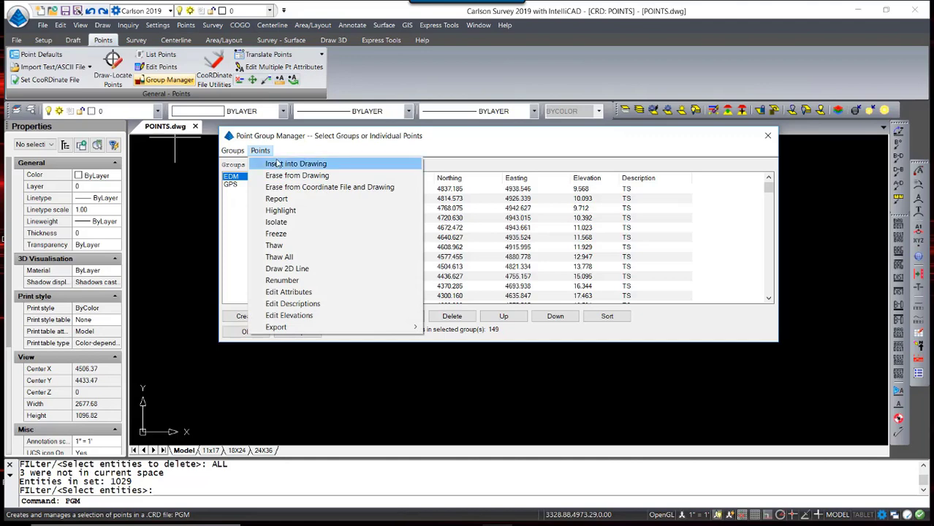
click(280, 165)
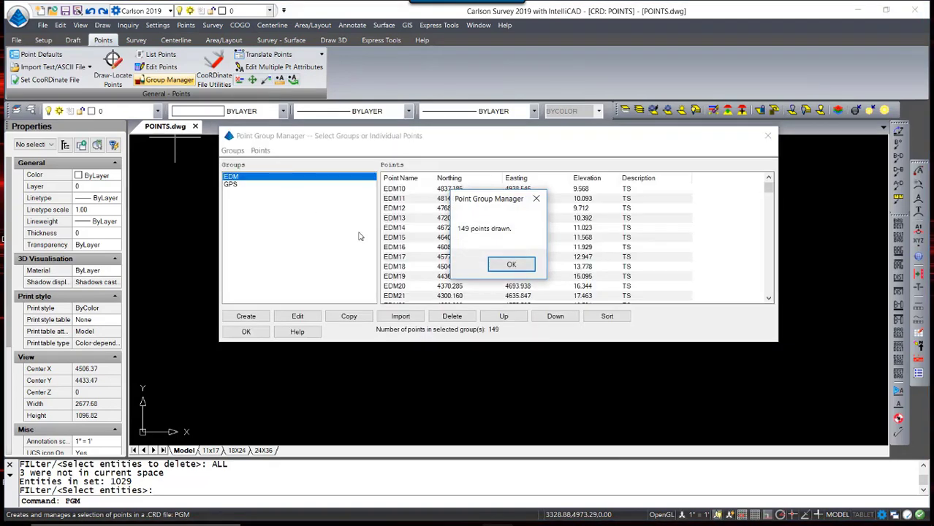
click(512, 265)
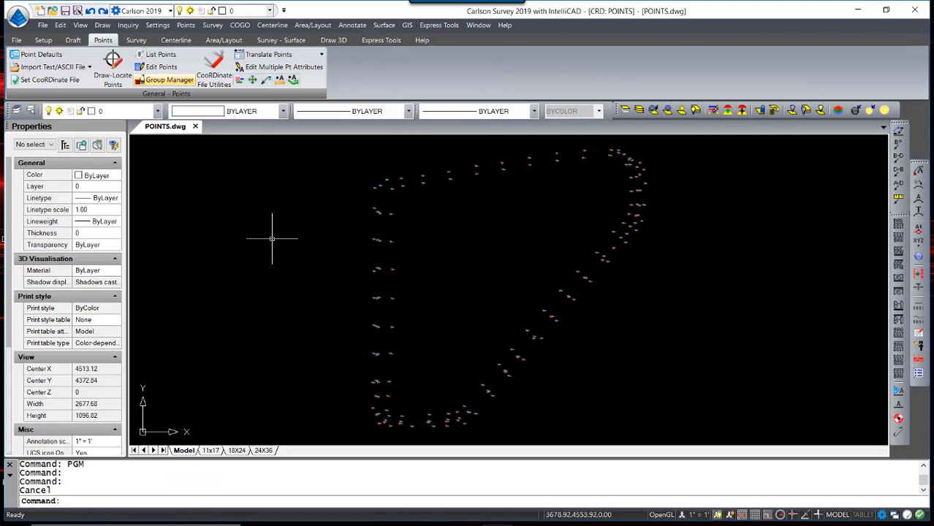
- Insert the GPS group's points into the drawing with the Point Group Manager
click(172, 83)
click(229, 177)
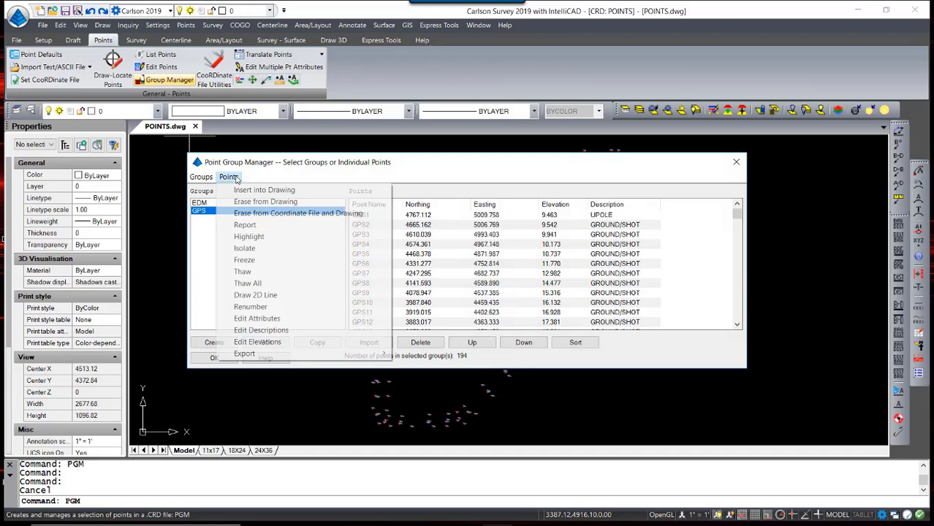
click(260, 190)
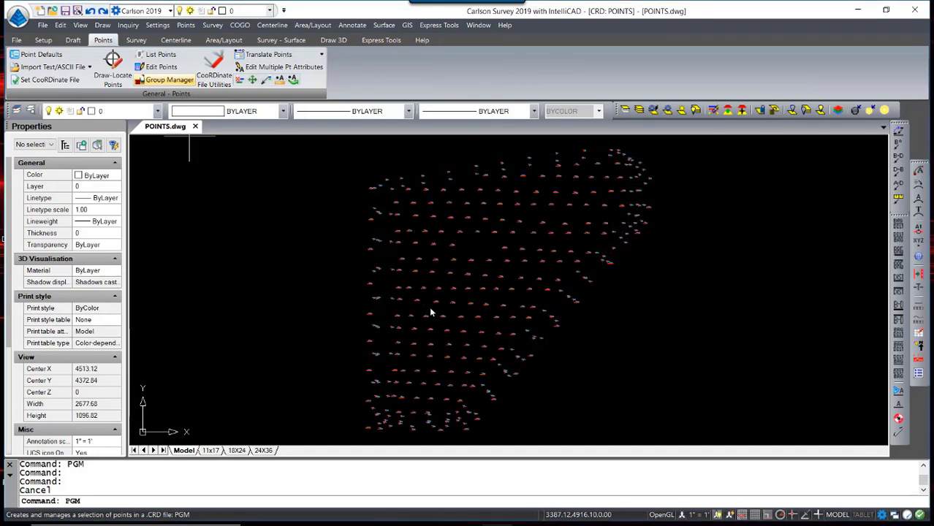
- Erase the EDM group's points from the drawing only, using the Point Group Manager, and close the manager
click(185, 81)
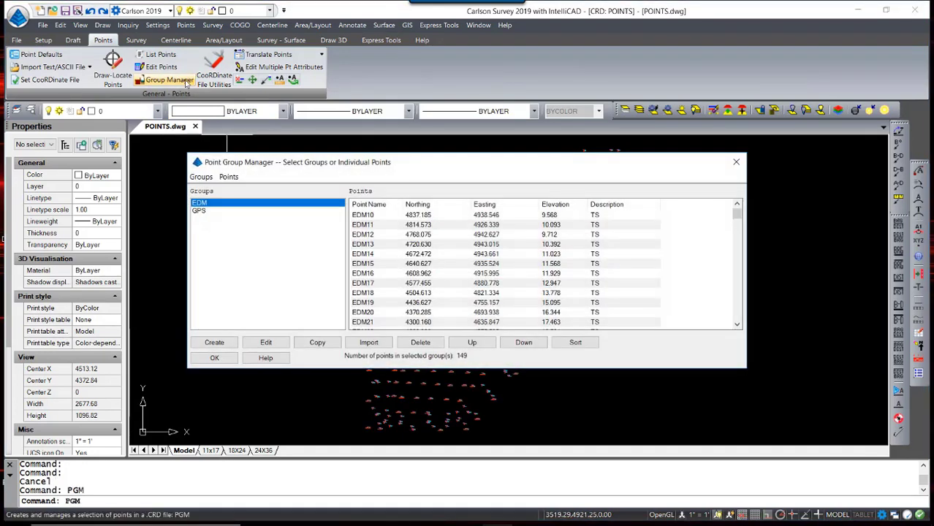
drag(378, 168, 465, 89)
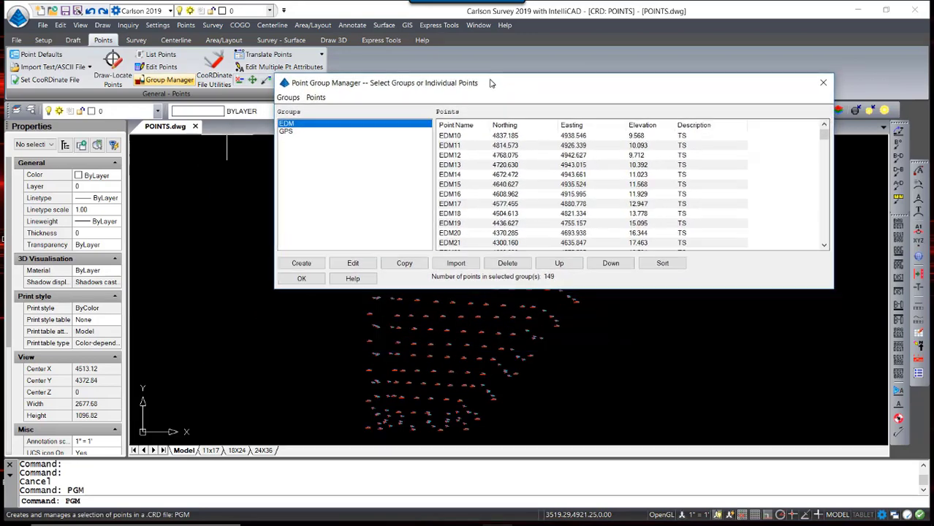
click(316, 98)
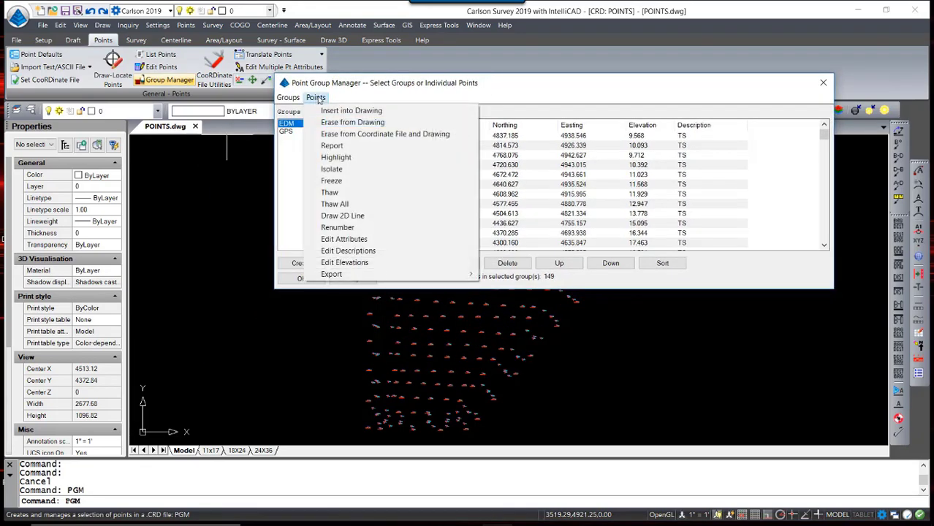
click(353, 122)
click(307, 280)
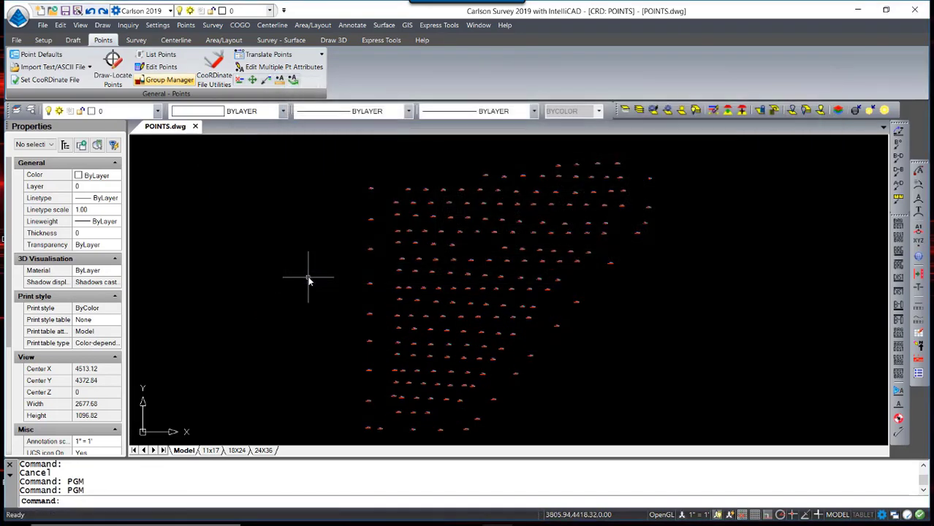
- Undo the erasure of the EDM points and zoom to the drawing extents
text(u)
key(Return)
text(ze)
key(Return)
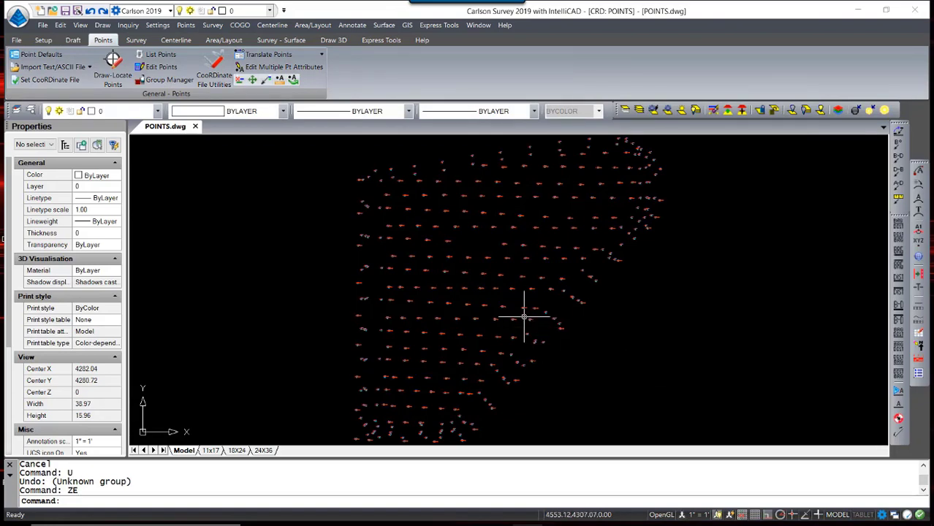
- Turn ortho off and try stretching point GPS92's circle symbol by its grip to new positions away from its label
scroll(486, 285, up, 8)
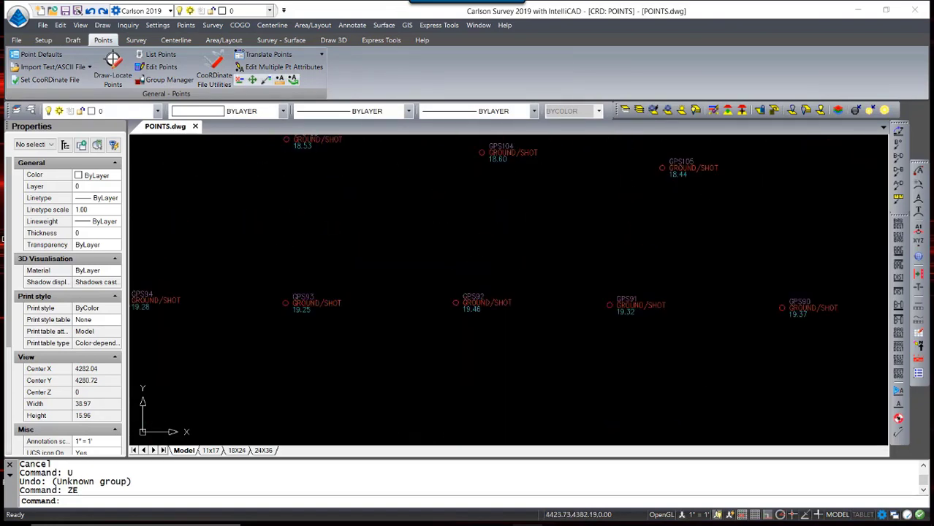
scroll(447, 328, up, 3)
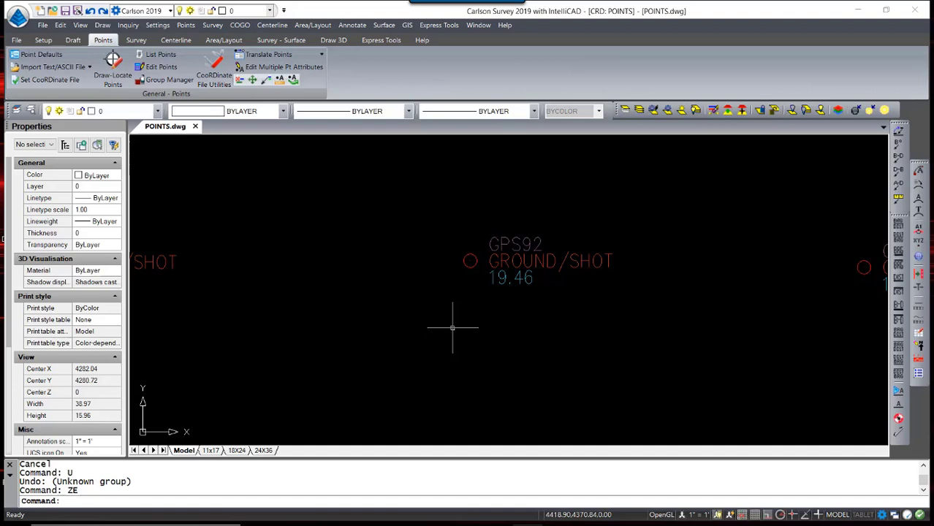
middle_drag(452, 328, 416, 359)
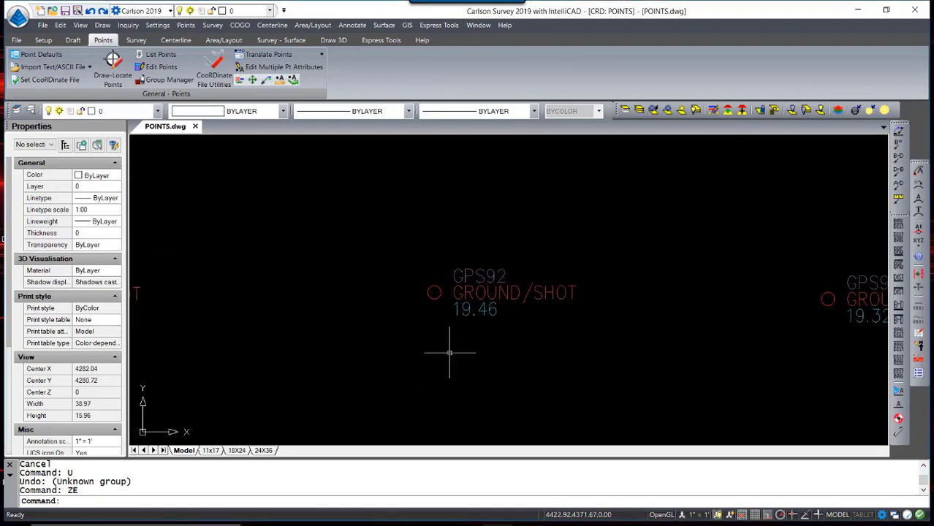
scroll(431, 303, up, 4)
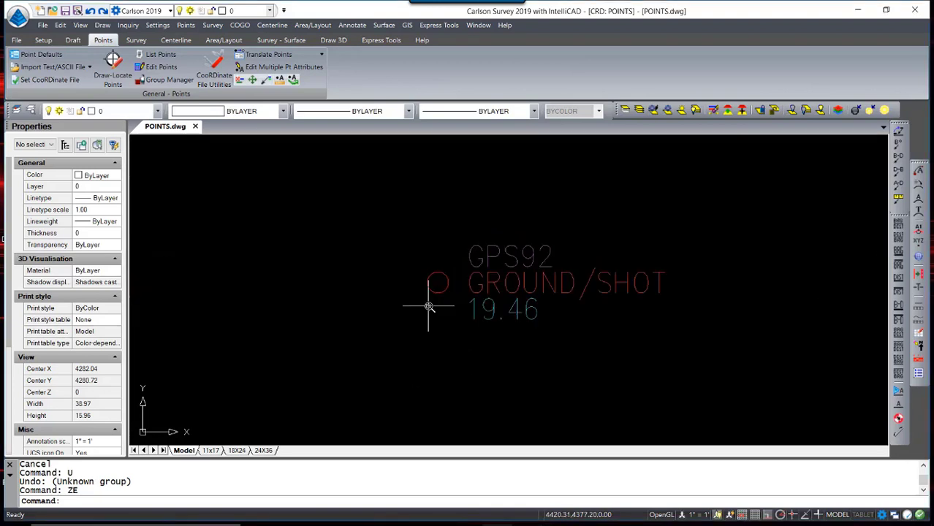
click(437, 291)
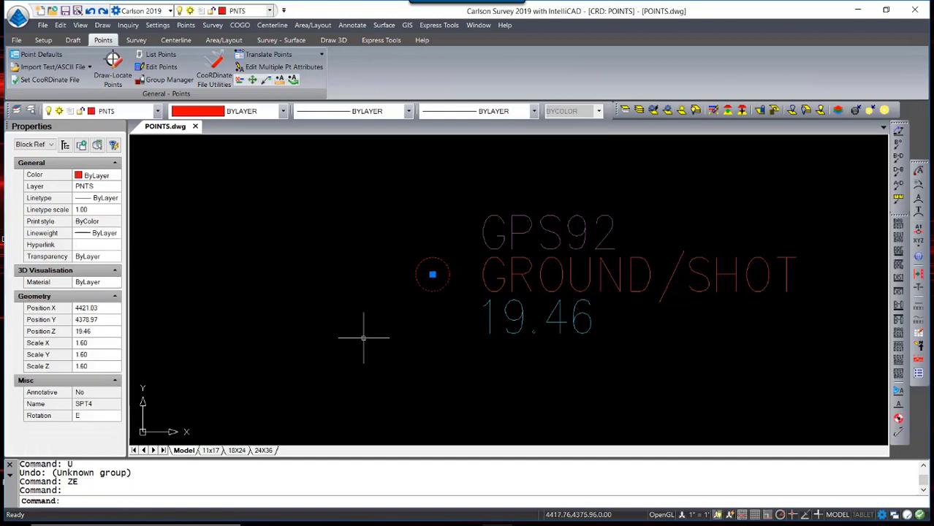
click(433, 275)
key(F8)
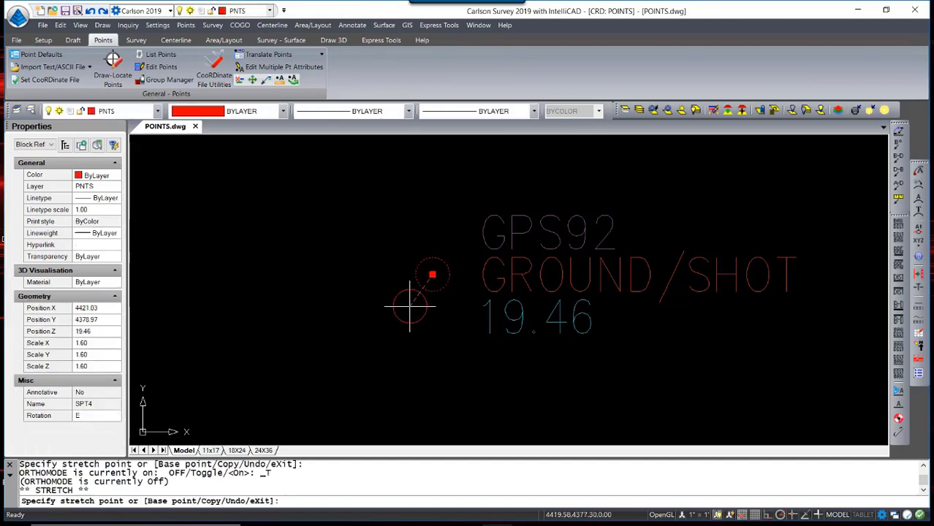
click(323, 319)
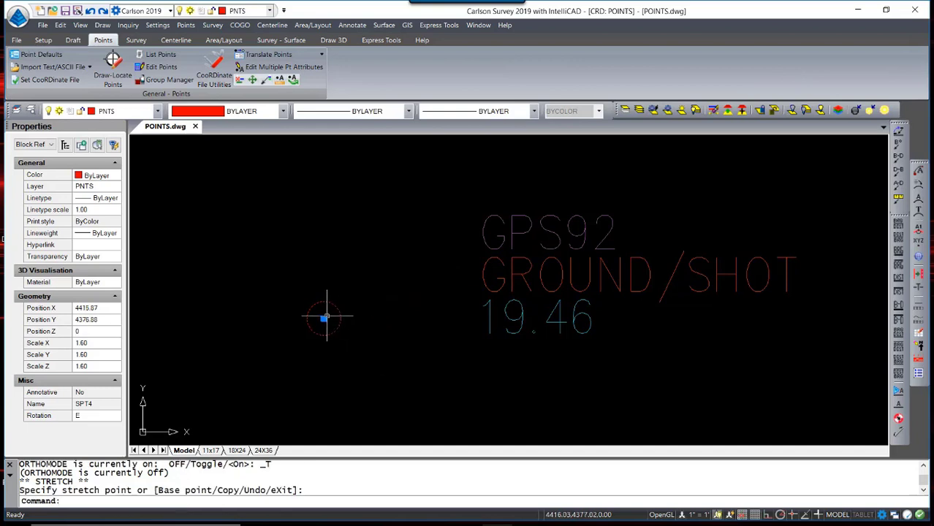
click(323, 319)
key(Escape)
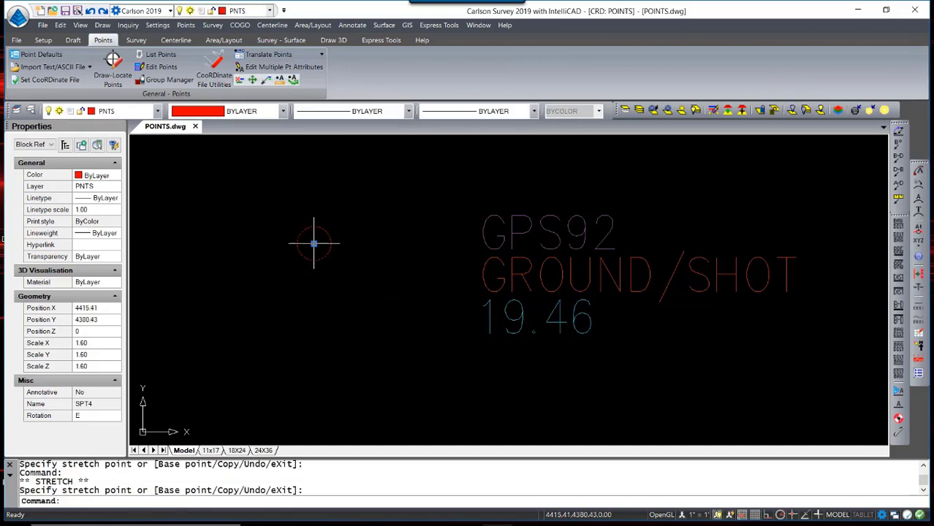
- Deselect the GPS92 symbol and undo both grip moves
key(Escape)
key(ctrl+z)
key(ctrl+z)
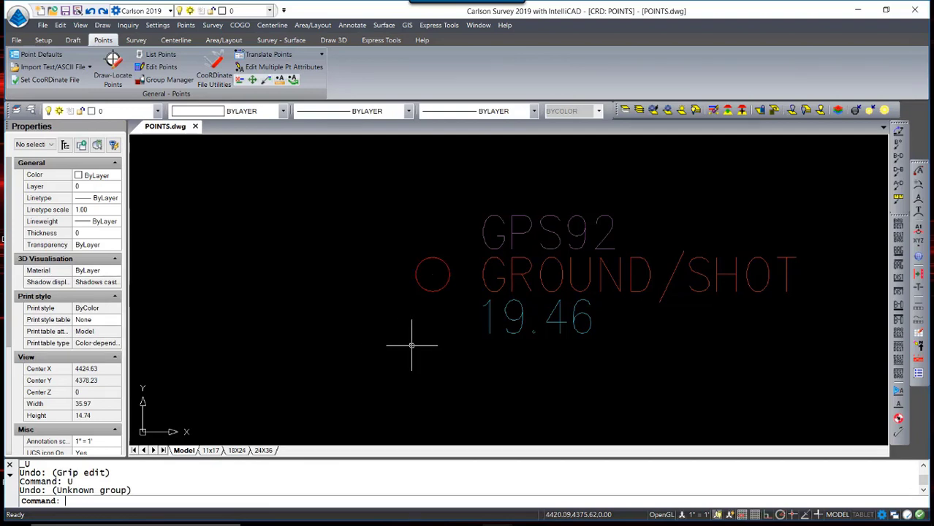
- Enable Group Point Entities under object linking in Carlson's general settings and close the configuration
middle_drag(413, 345, 389, 353)
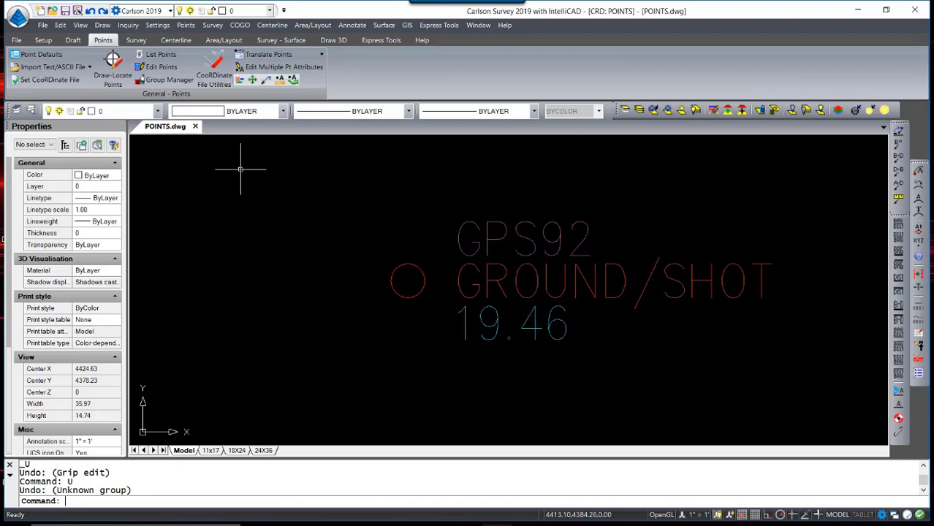
click(43, 40)
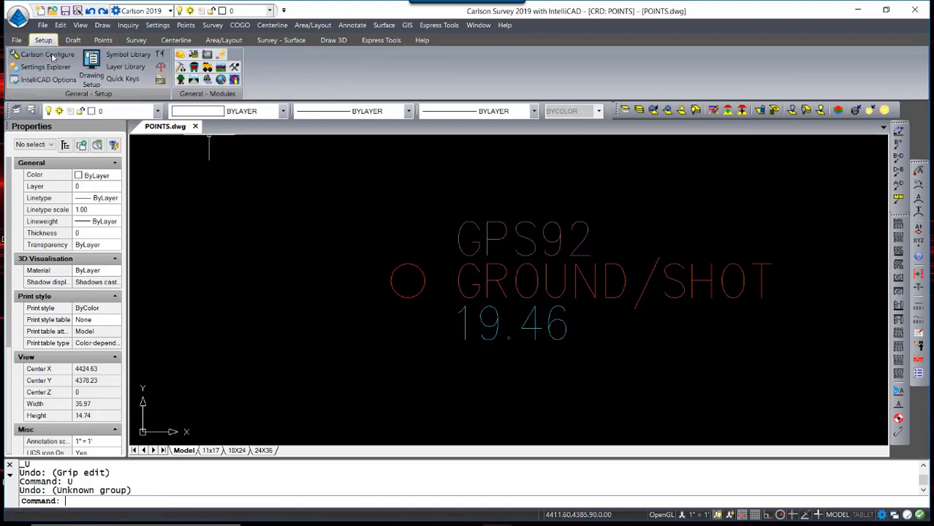
click(48, 54)
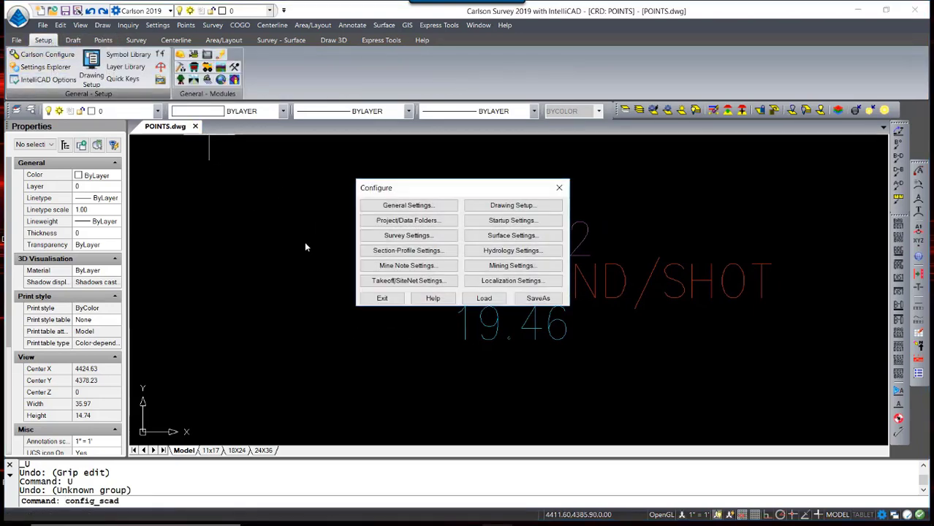
click(417, 207)
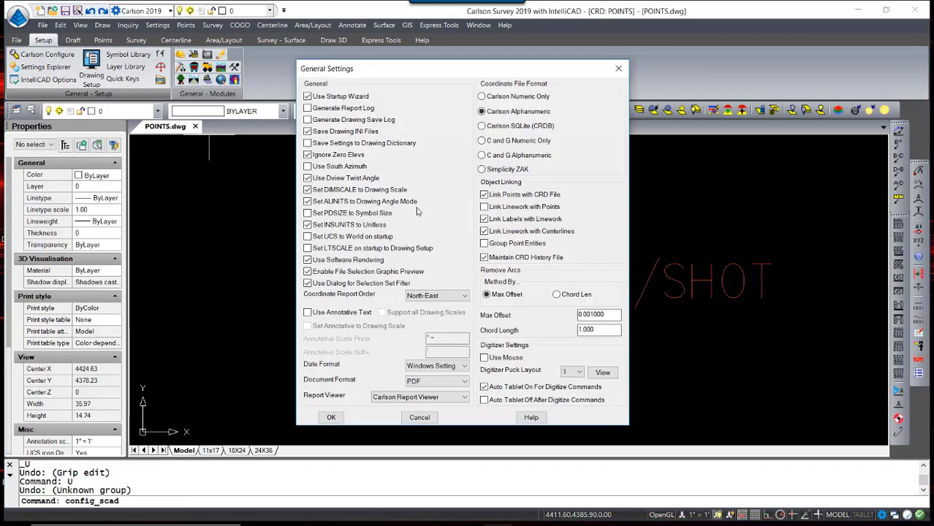
click(484, 244)
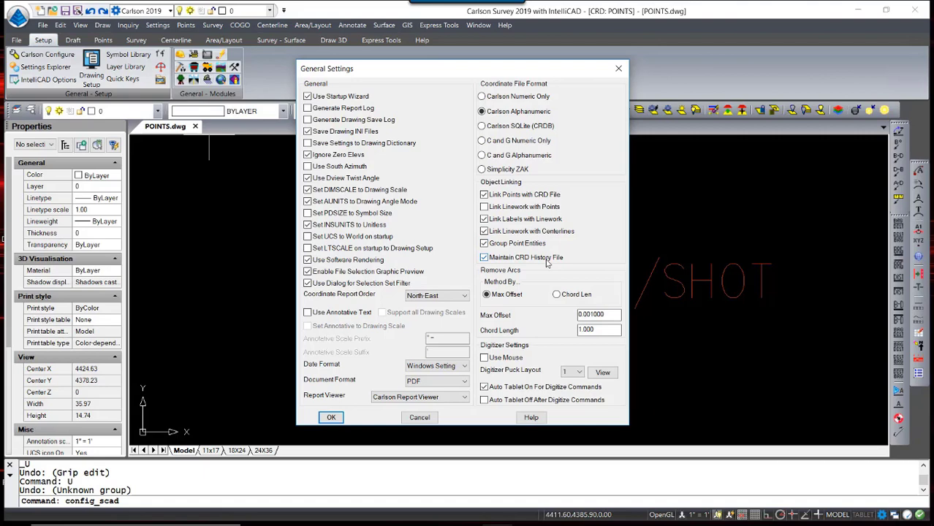
click(331, 417)
click(382, 299)
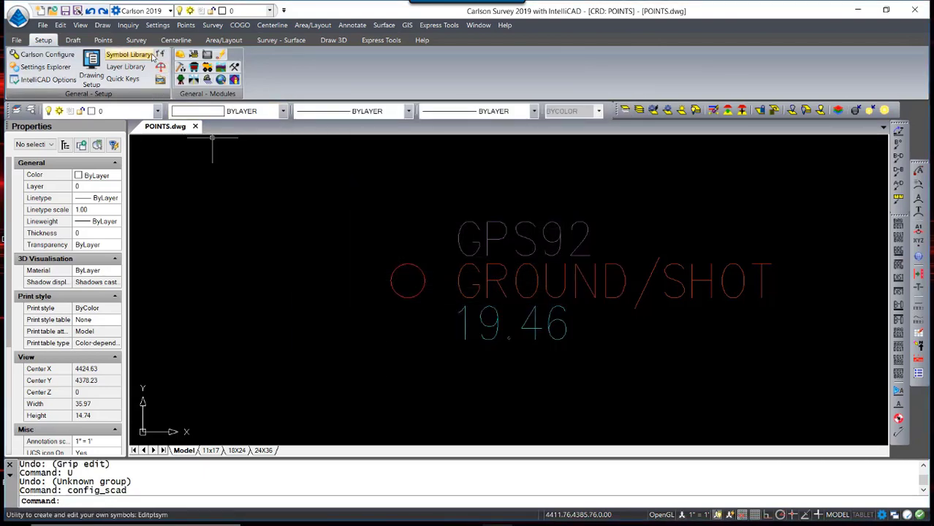
- Redraw all points from the coordinate file with symbol SPT4 on layer PNTS, erasing and redrawing duplicates
click(108, 41)
click(112, 62)
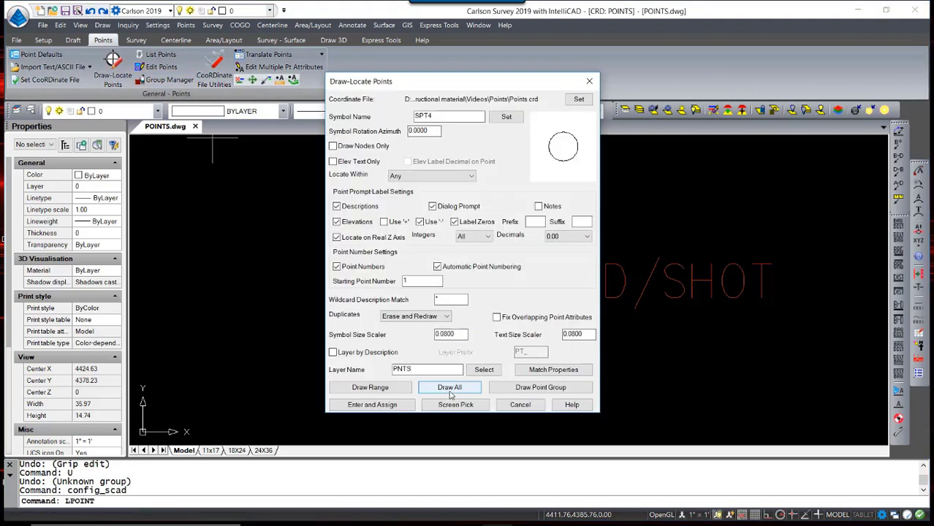
key(Return)
- Stretch point GPS93 by its symbol grip to a new position below its original spot, declining the coordinate file update
click(413, 279)
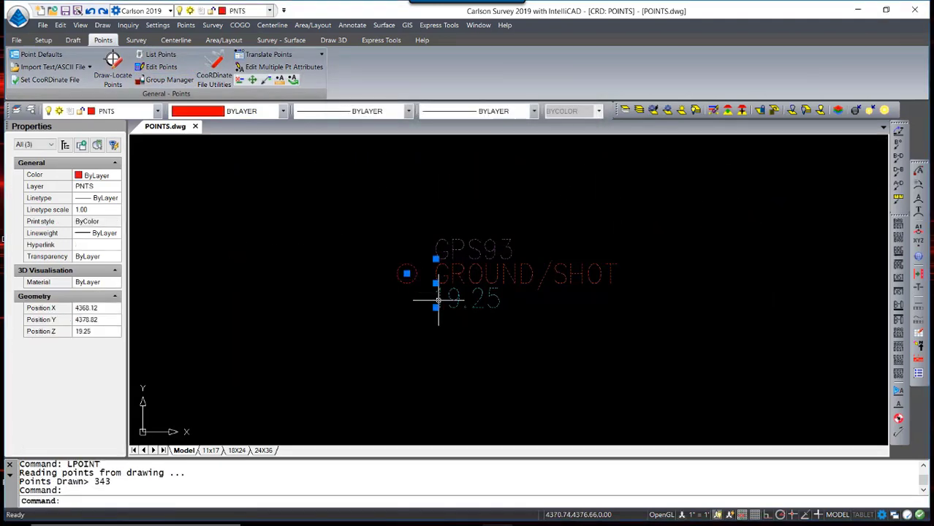
click(406, 273)
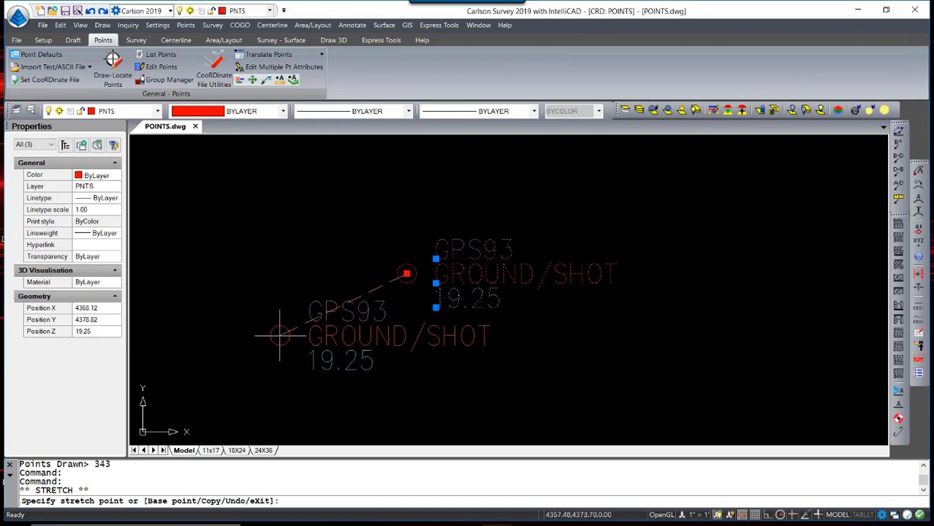
click(255, 342)
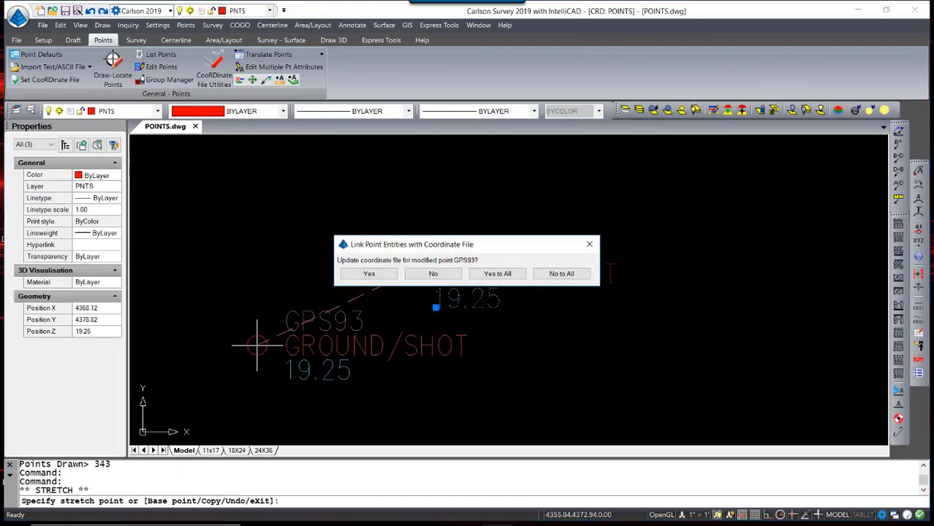
click(433, 274)
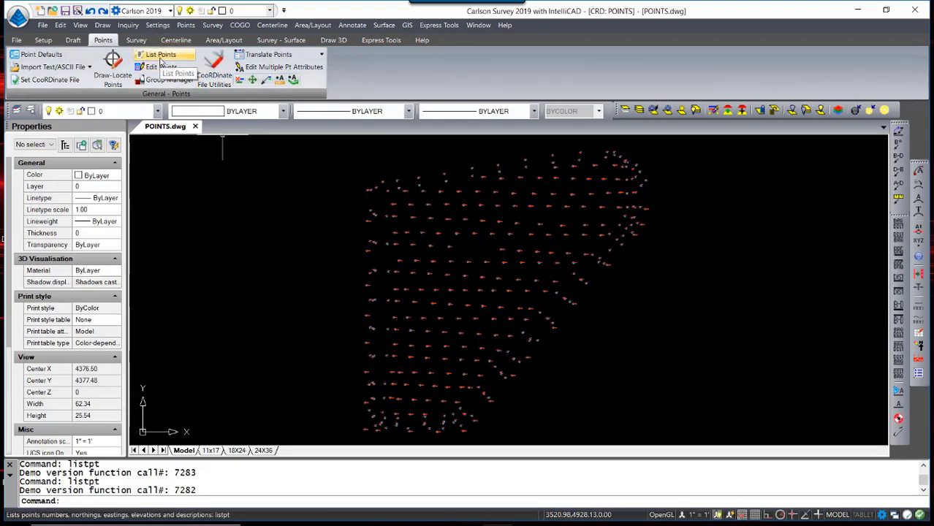
- List the points in the range EDM10-GPS194 in a standard report without the report formatter
click(160, 54)
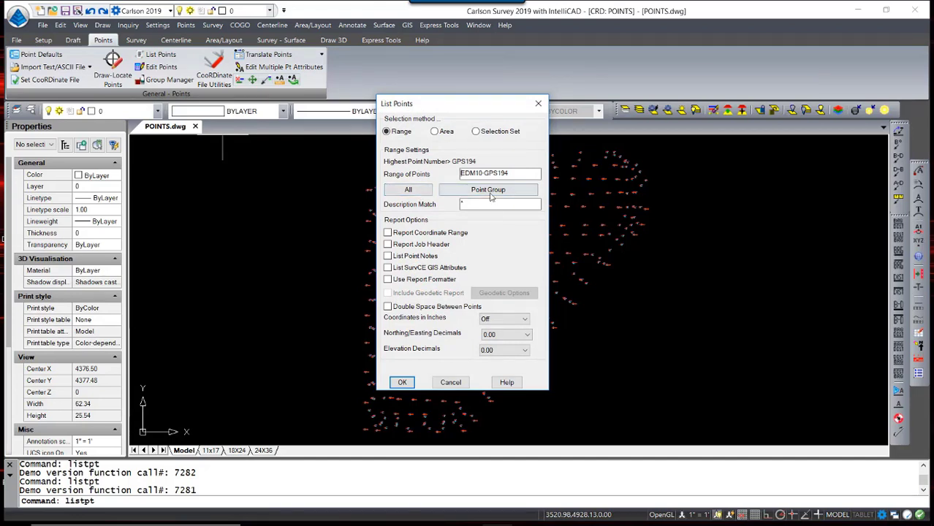
click(402, 382)
click(402, 382)
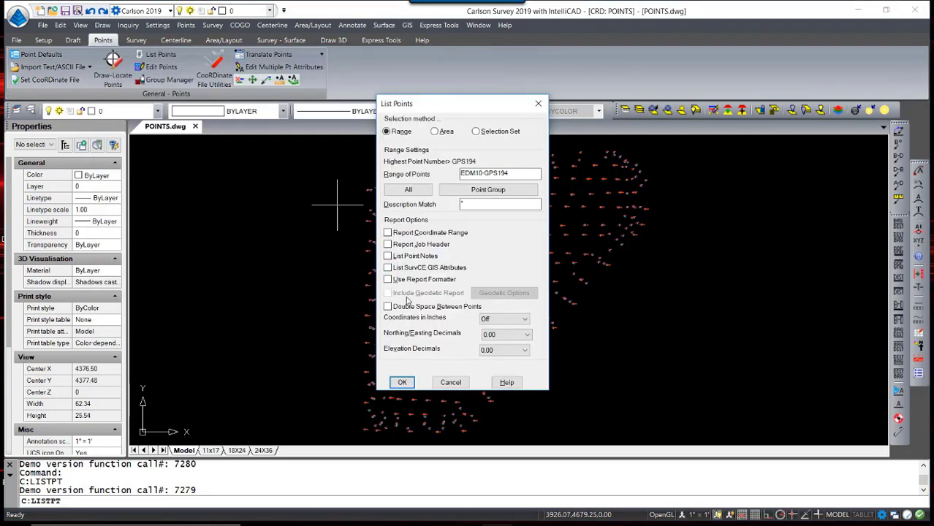
- List the points through the report formatter, adding Point#, Northing, Easting and Elevation as the used fields
click(387, 280)
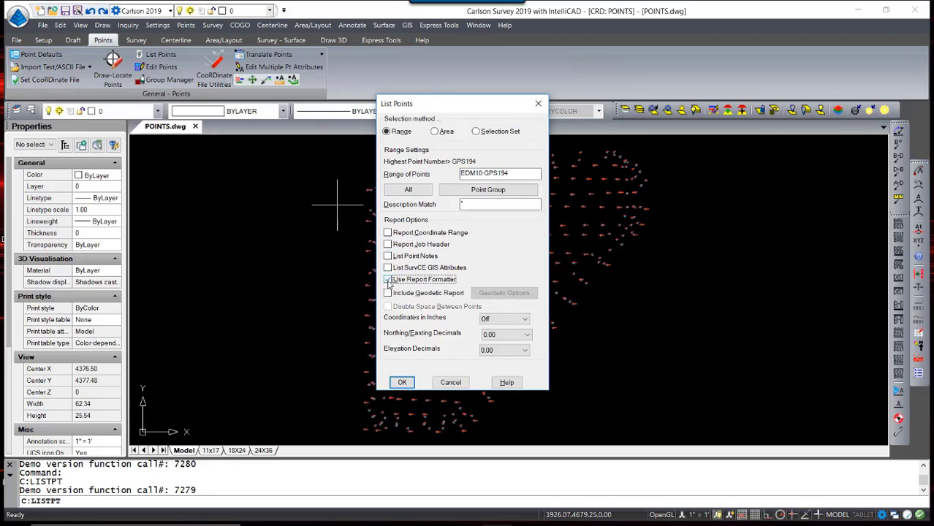
click(413, 382)
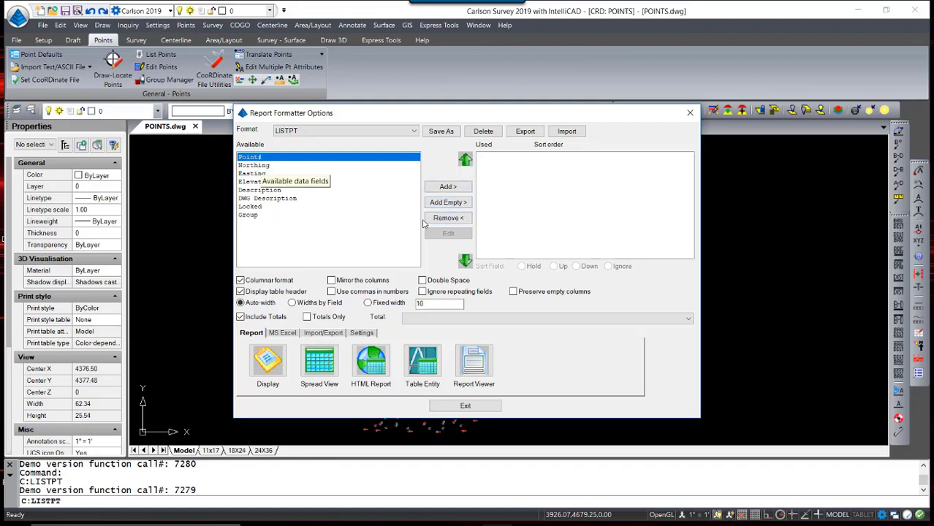
click(449, 188)
click(449, 189)
click(448, 187)
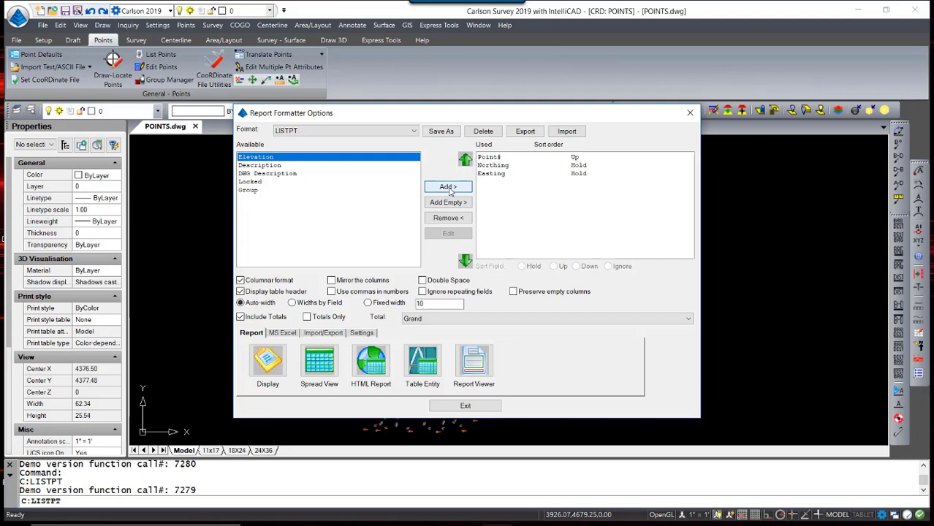
click(448, 187)
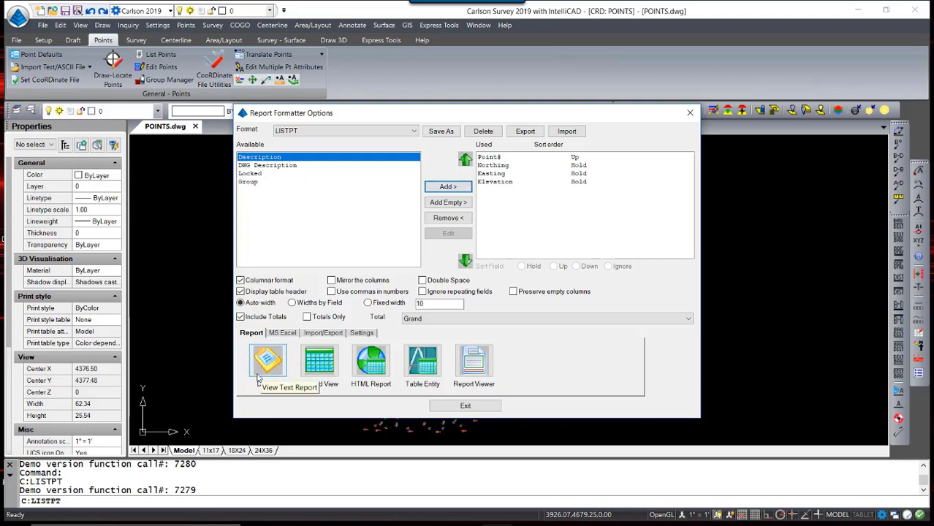
- Review the report formatter's MS Excel, import/export and settings options
click(284, 334)
click(325, 334)
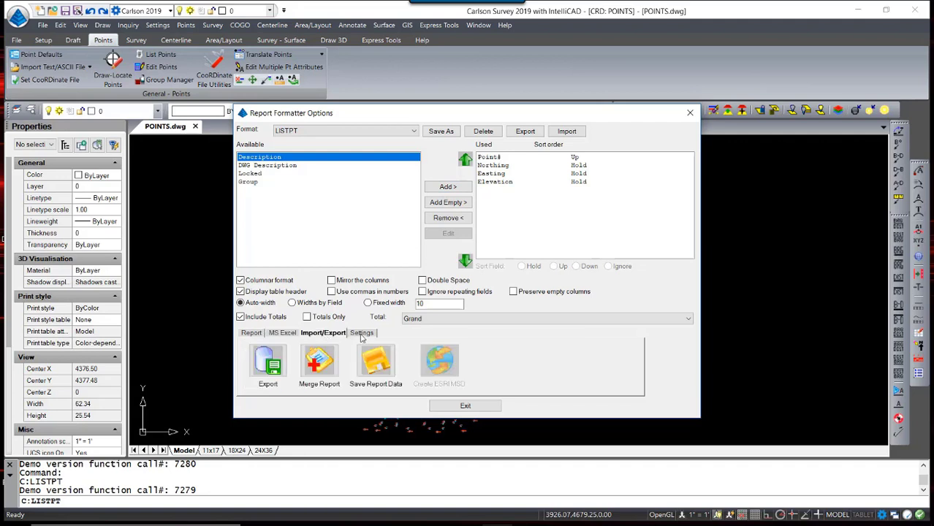
click(361, 333)
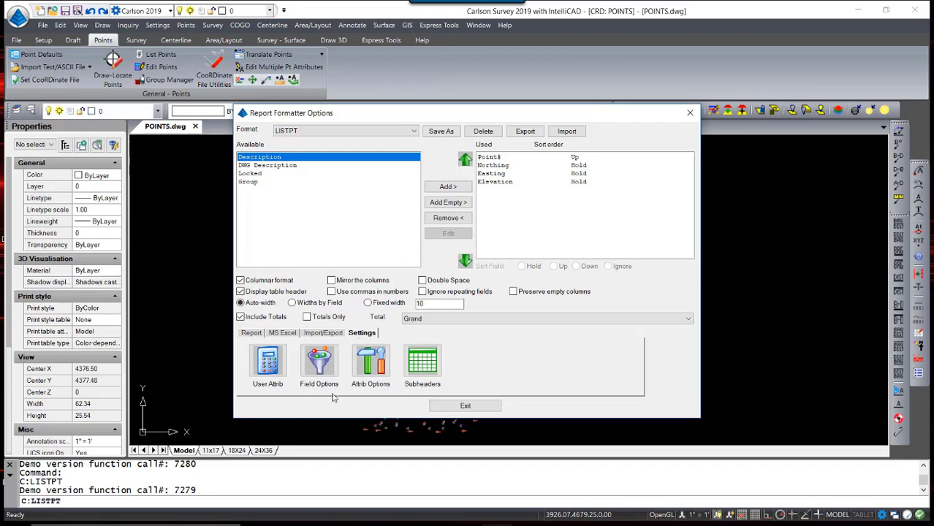
- Preview the point list as a spreadsheet and as an HTML report in the browser, returning to the report formatter
click(253, 334)
click(319, 361)
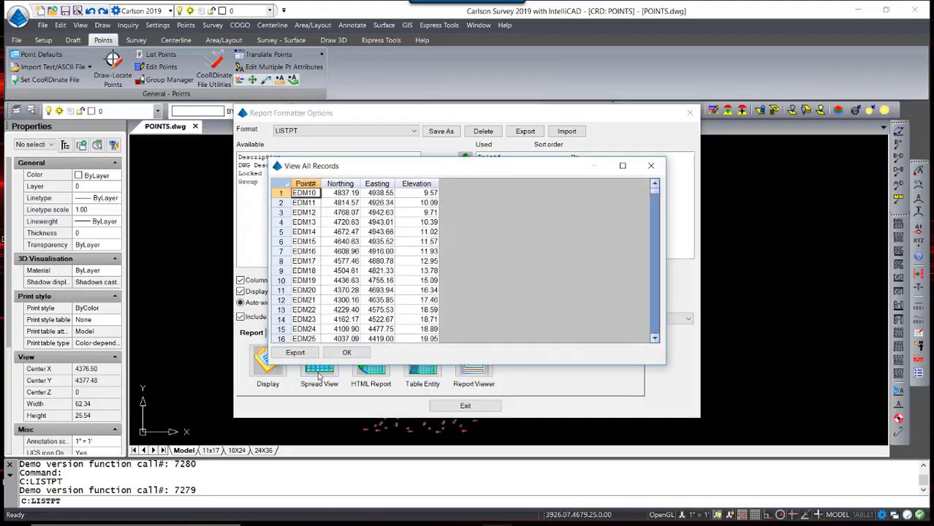
click(347, 411)
click(370, 362)
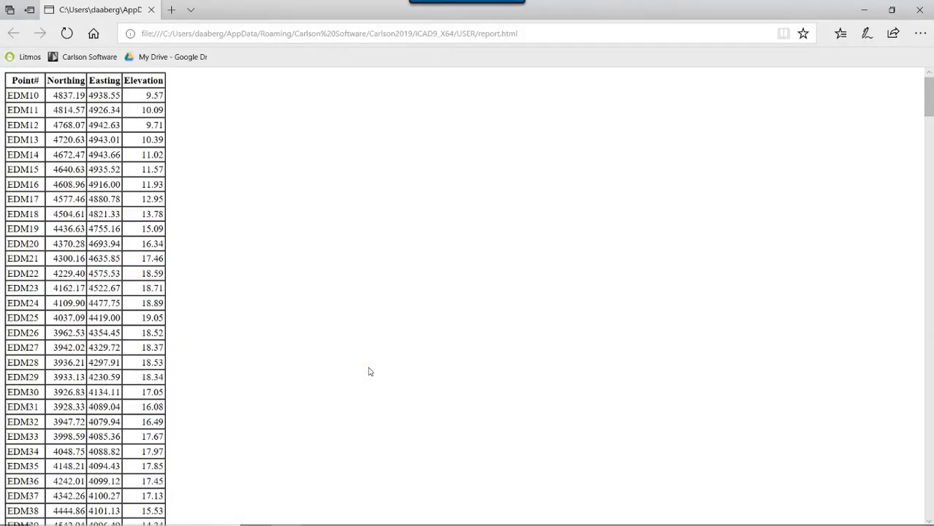
key(alt+Tab)
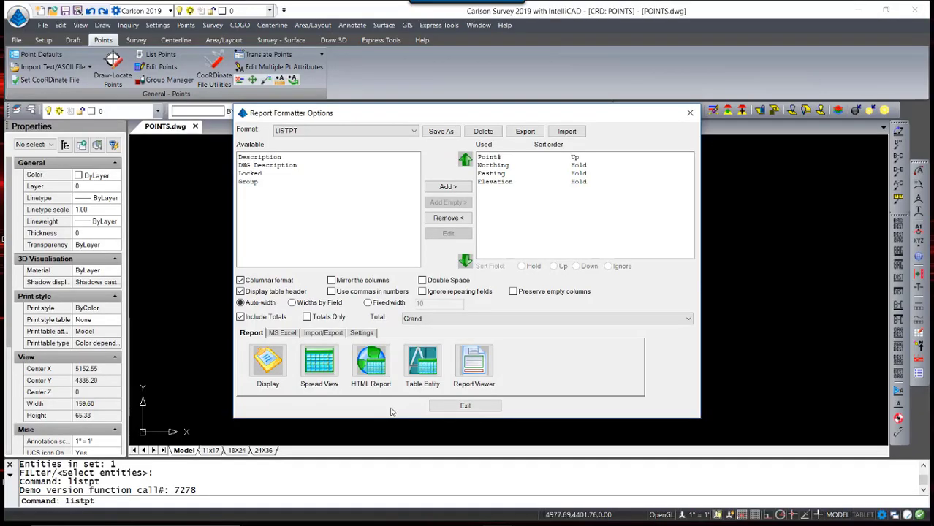